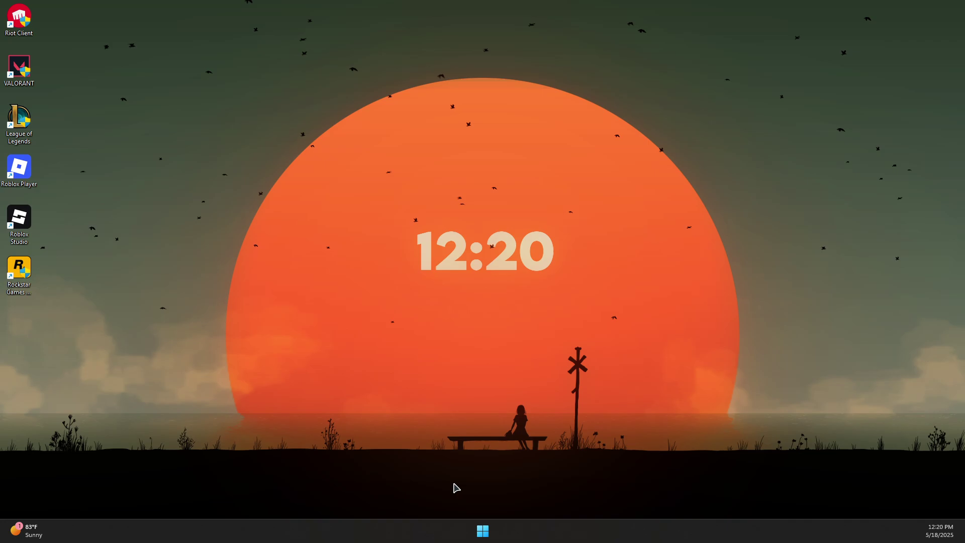
Step: Launch Steam from the Start menu and open the PUBG: BATTLEGROUNDS page in the Library
click(482, 530)
text(steam)
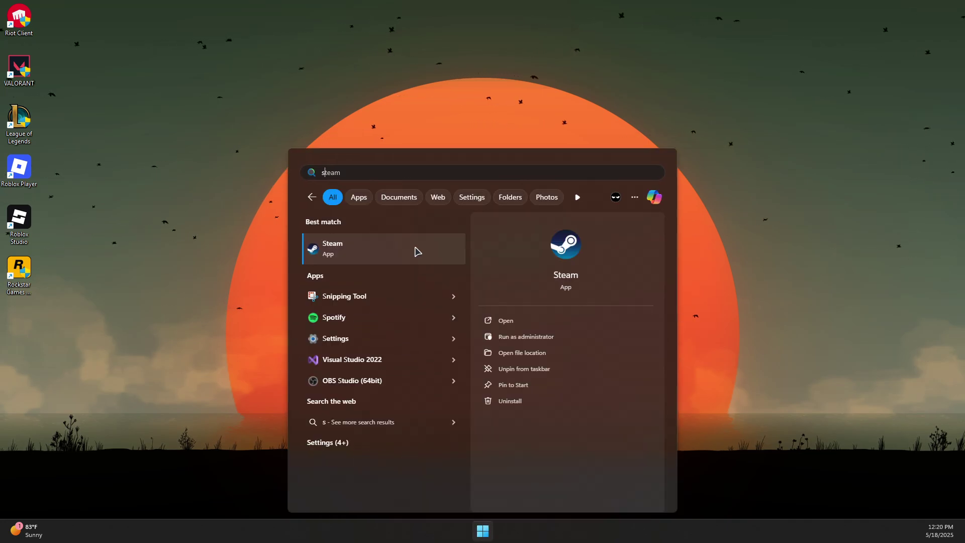
click(355, 257)
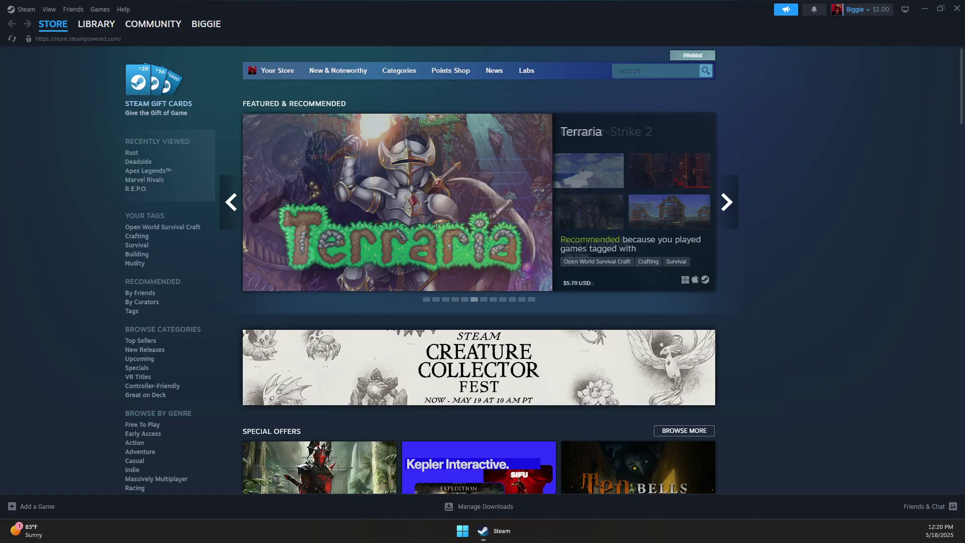
click(96, 24)
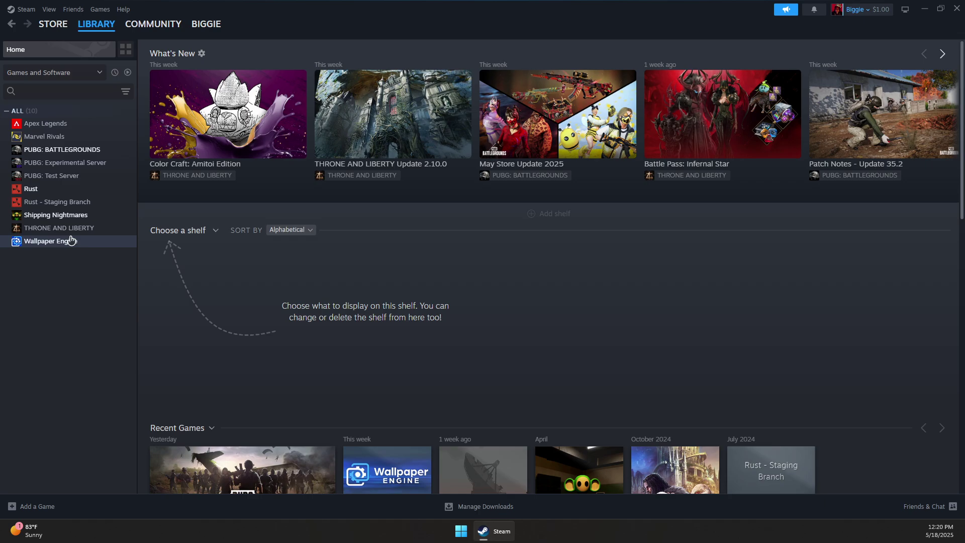
click(61, 149)
Step: Open PUBG: BATTLEGROUNDS properties on Installed Files, showing 39.95 GB on drive C:
right_click(46, 151)
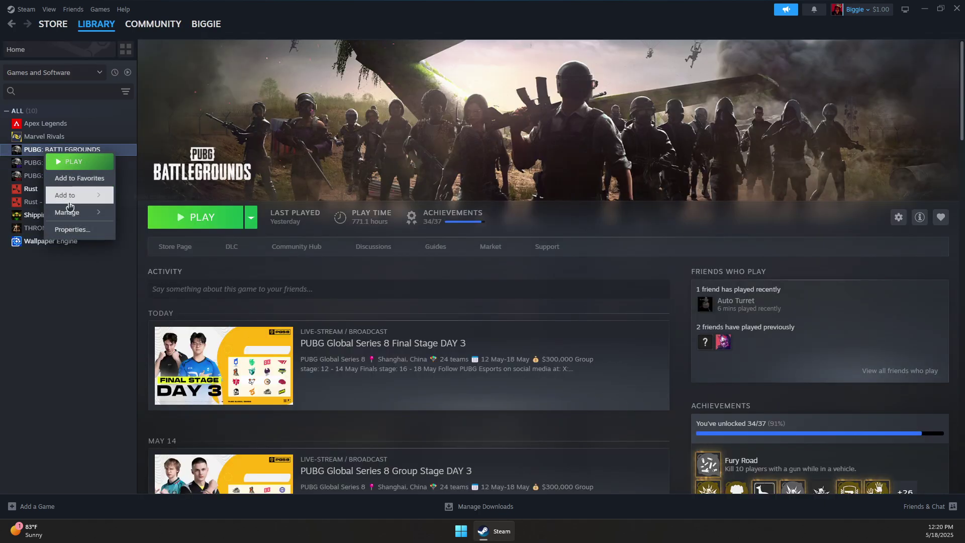
click(79, 230)
click(310, 212)
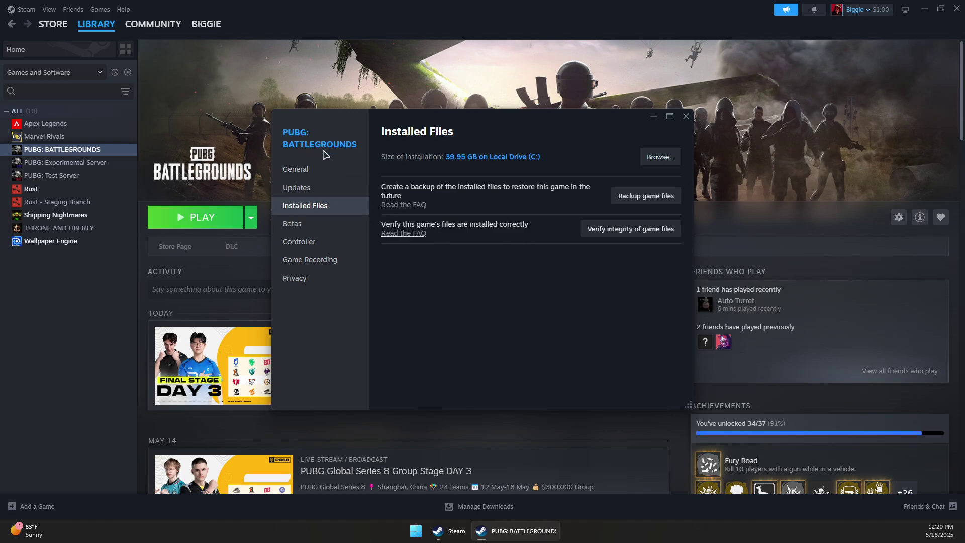
drag(478, 124, 450, 122)
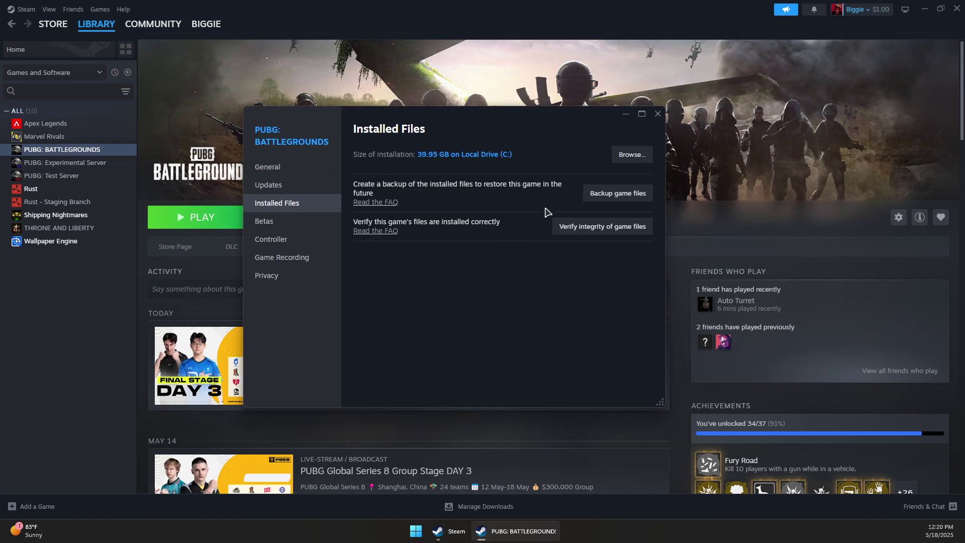
Step: Confirm the General launch option reads -dx11, then close the properties window
click(266, 170)
triple_click(372, 227)
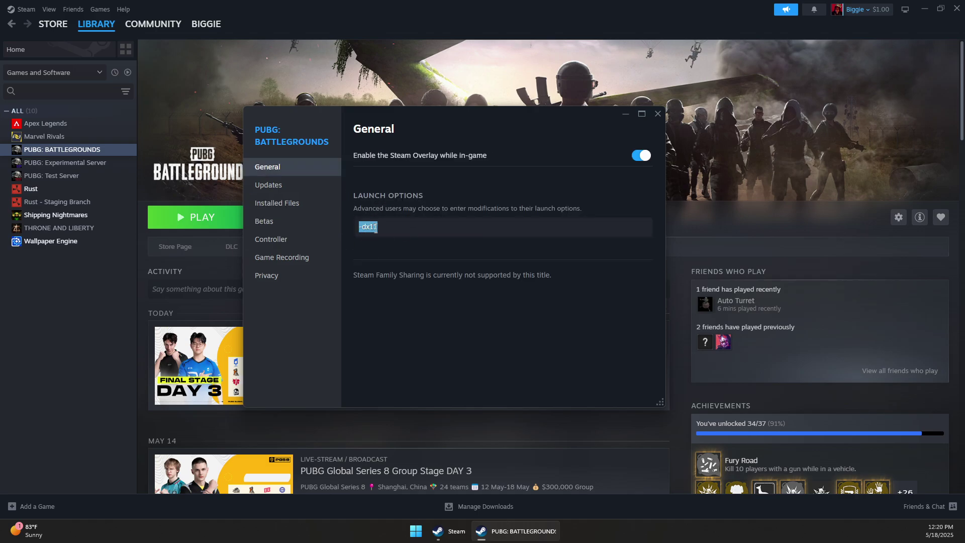
click(377, 227)
drag(443, 133, 417, 142)
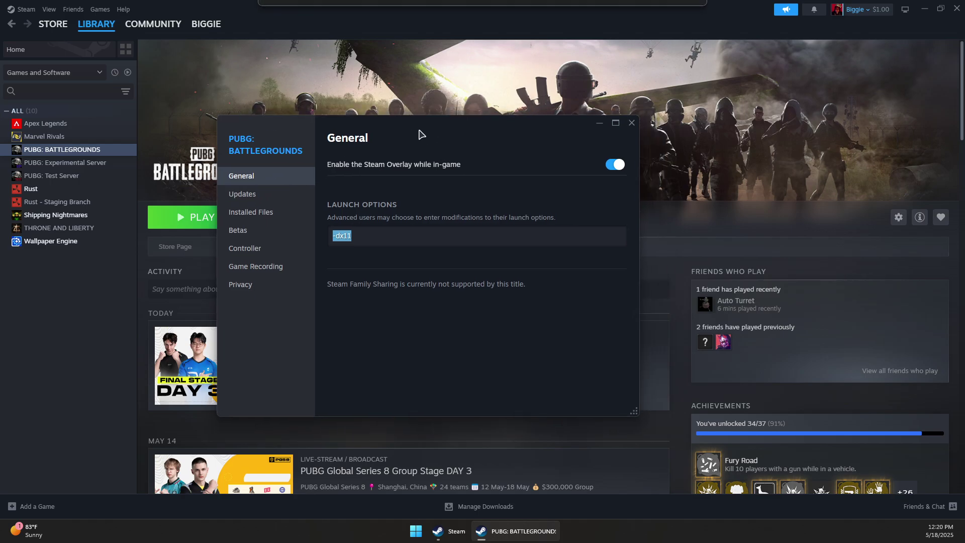
click(632, 123)
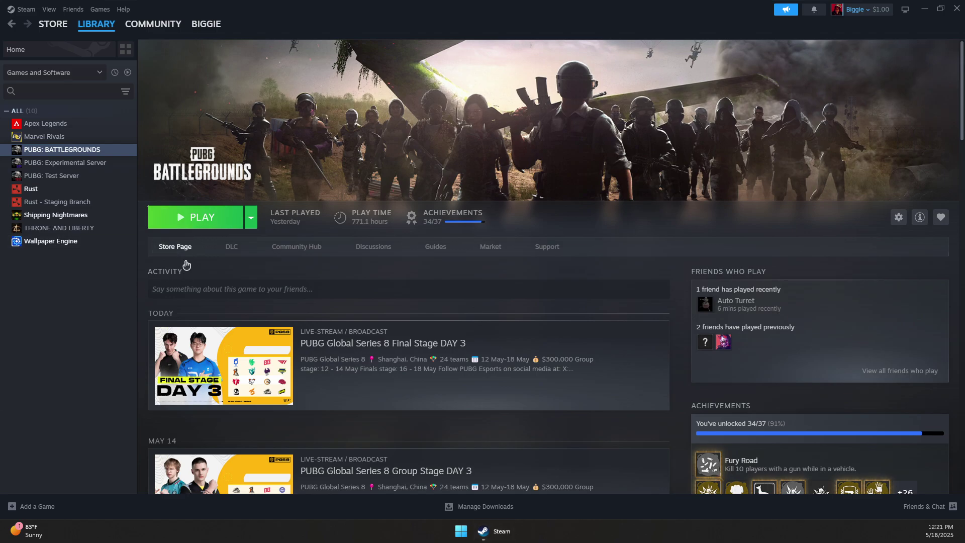
Step: Minimize Steam and launch File Explorer on This PC from the Start menu
click(927, 9)
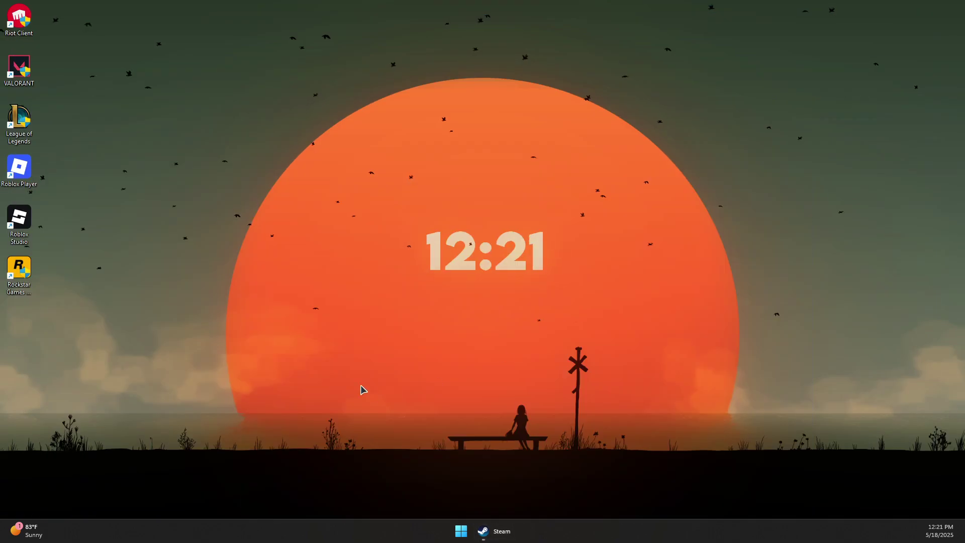
right_click(461, 535)
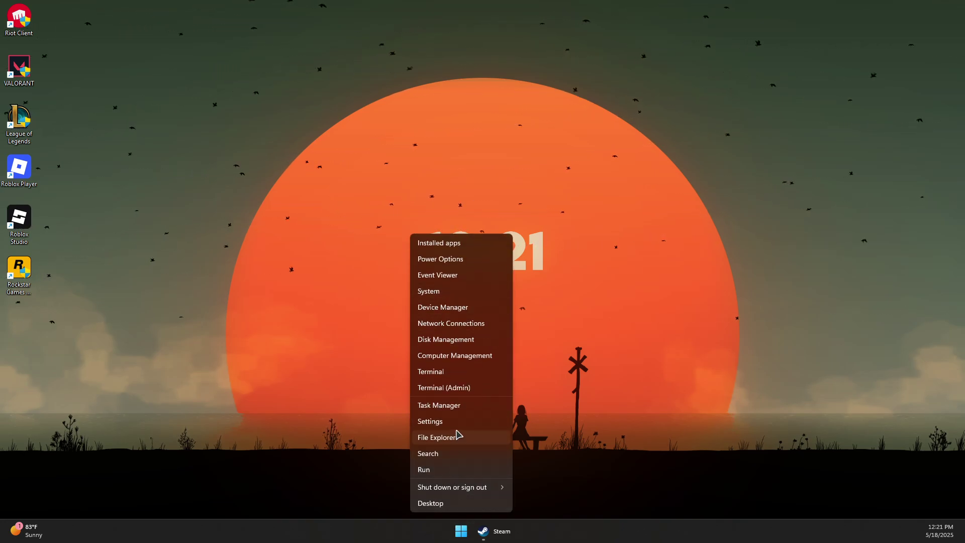
click(461, 529)
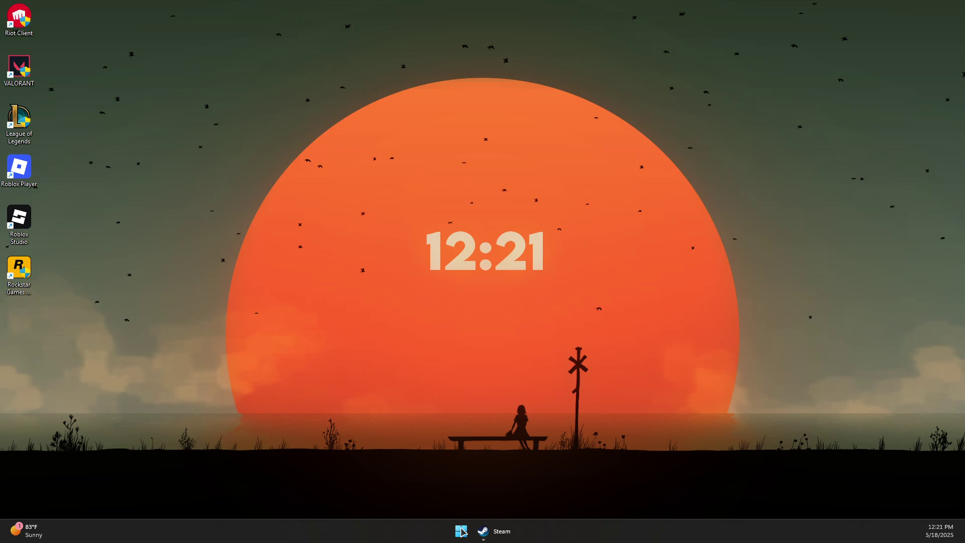
click(461, 531)
click(508, 322)
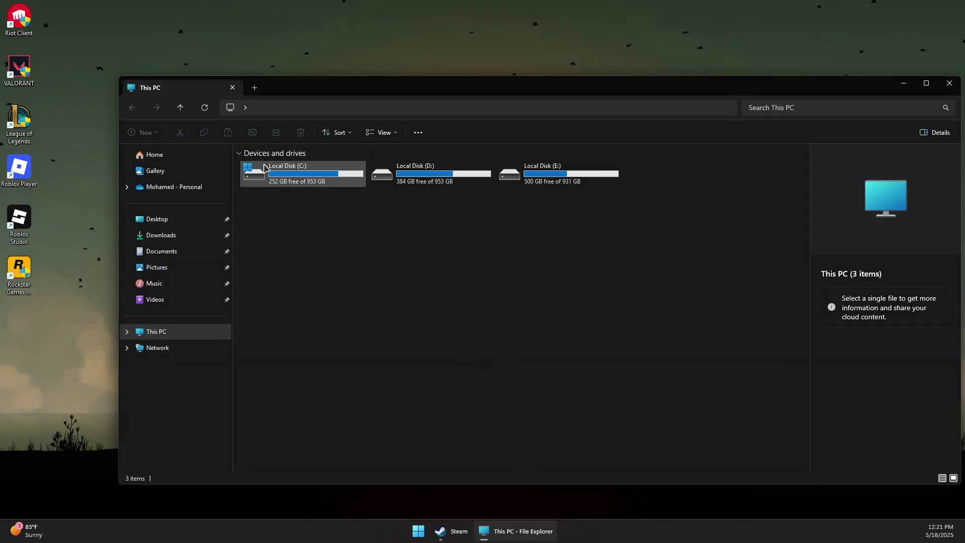
Step: Open PUBG's local install folder from Steam's Manage > Browse local files
click(455, 531)
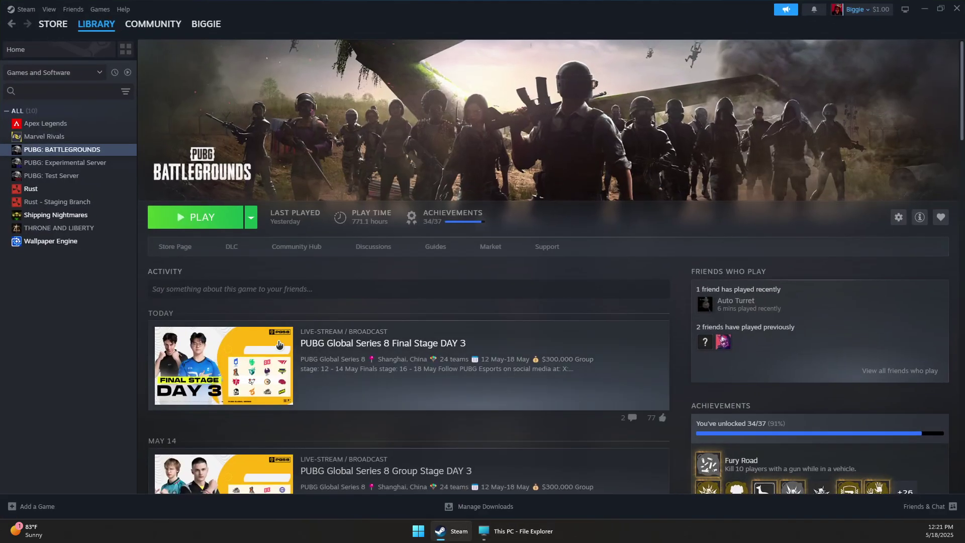
right_click(42, 151)
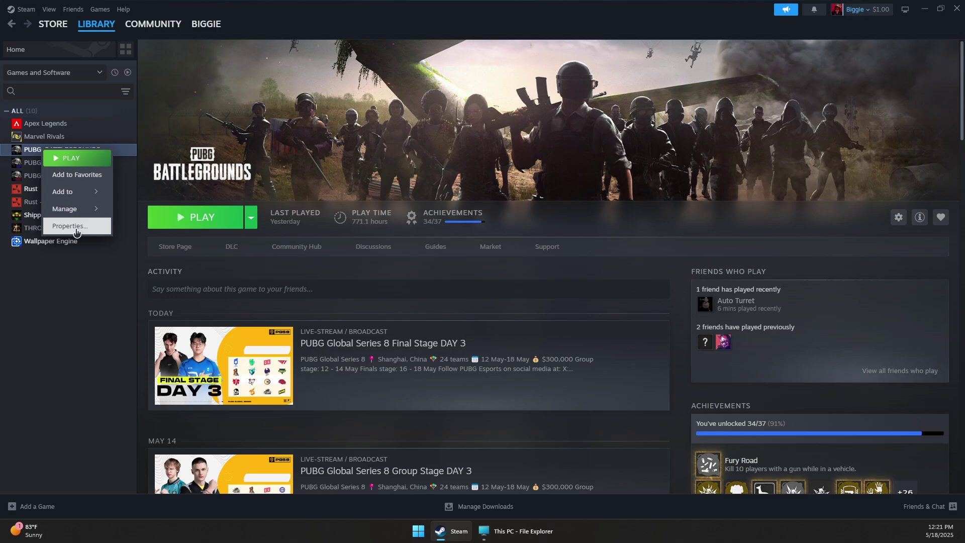
mouse_move(71, 210)
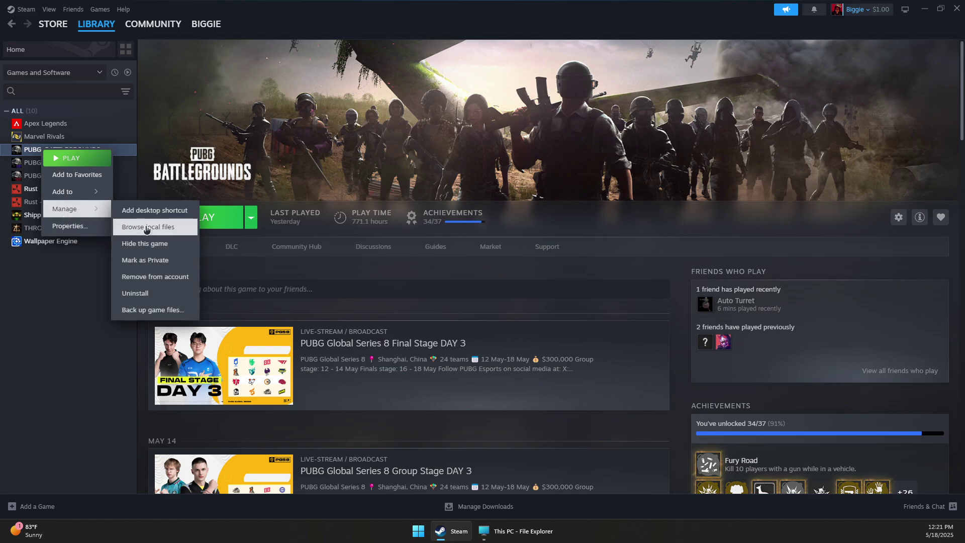
click(147, 227)
drag(213, 15, 313, 76)
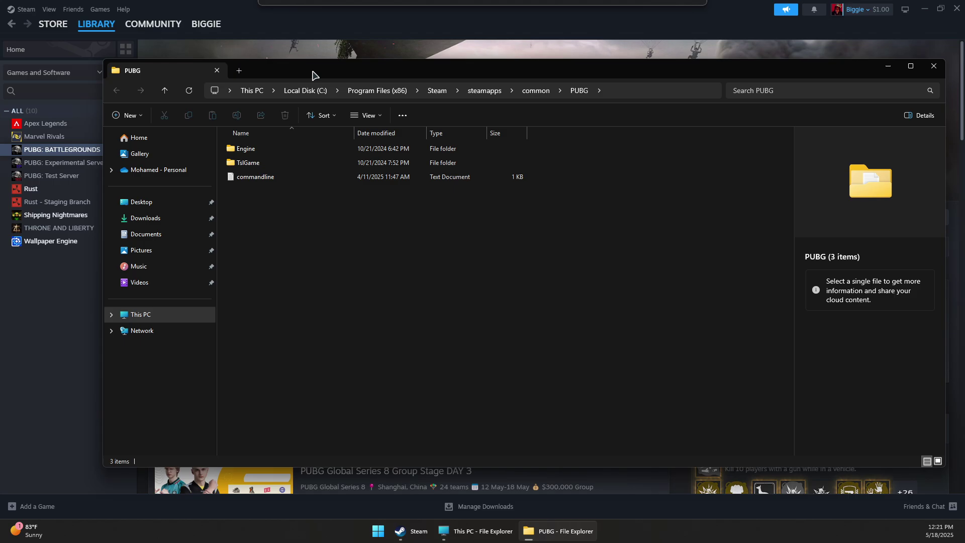
Step: Go into TslGame\Binaries\Win64 and bring up the full options menu for TslGame
double_click(251, 164)
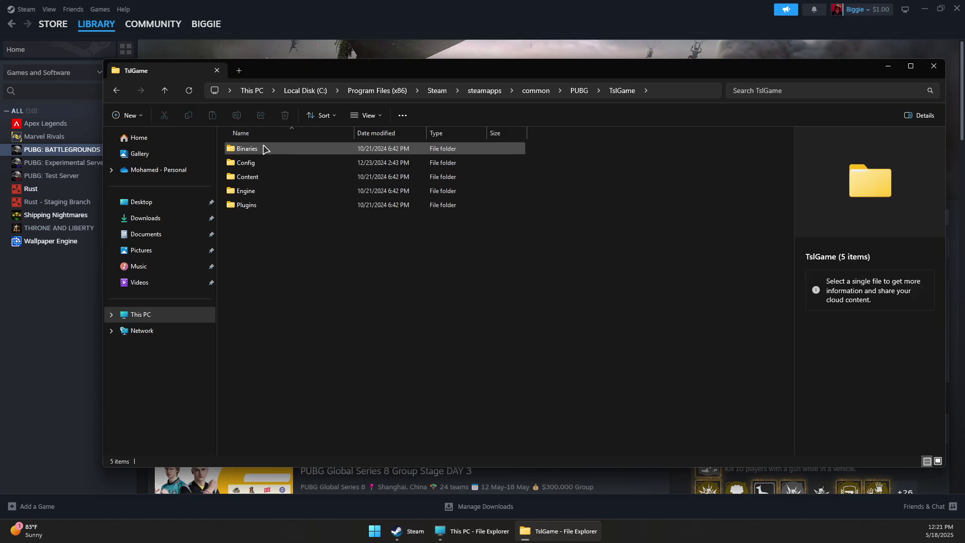
double_click(247, 149)
double_click(245, 163)
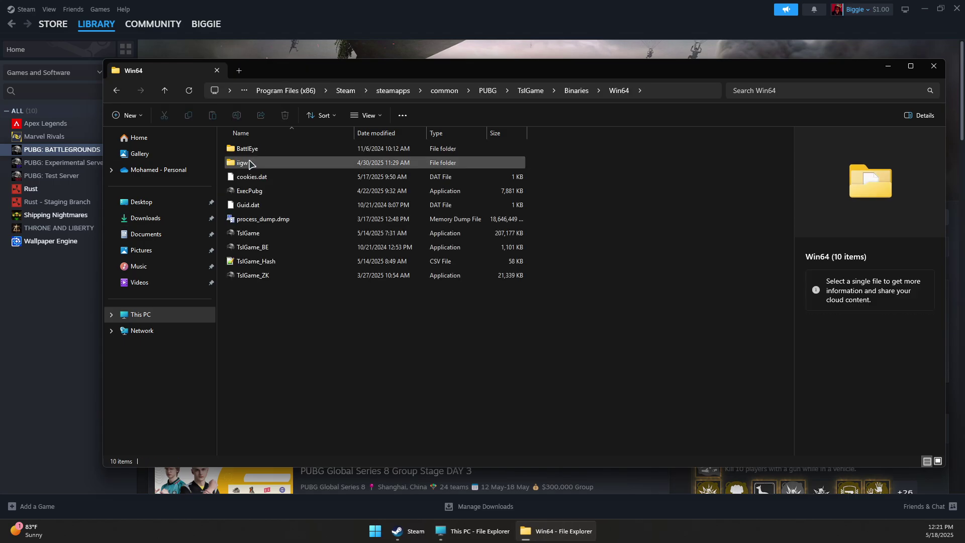
right_click(247, 237)
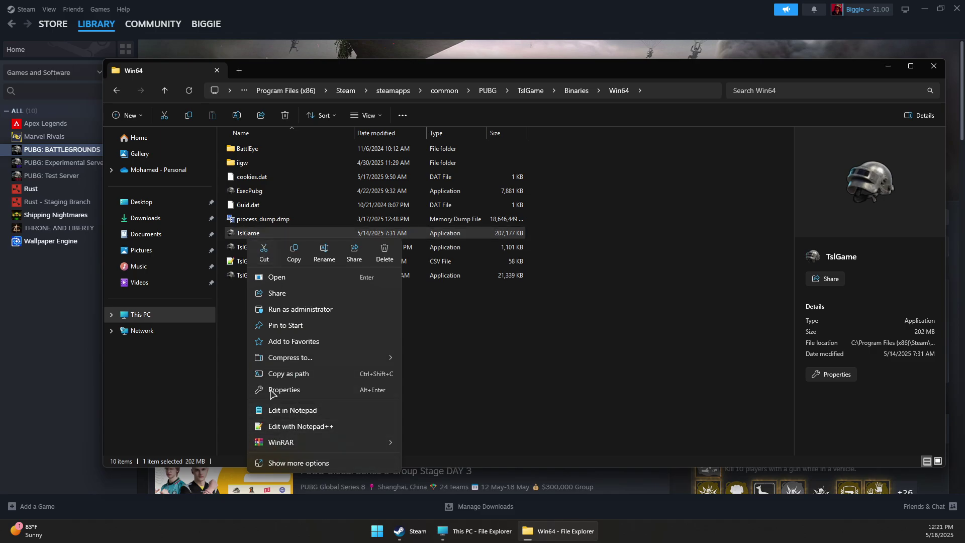
click(284, 462)
Step: Open TslGame's Properties on the Compatibility tab
click(280, 499)
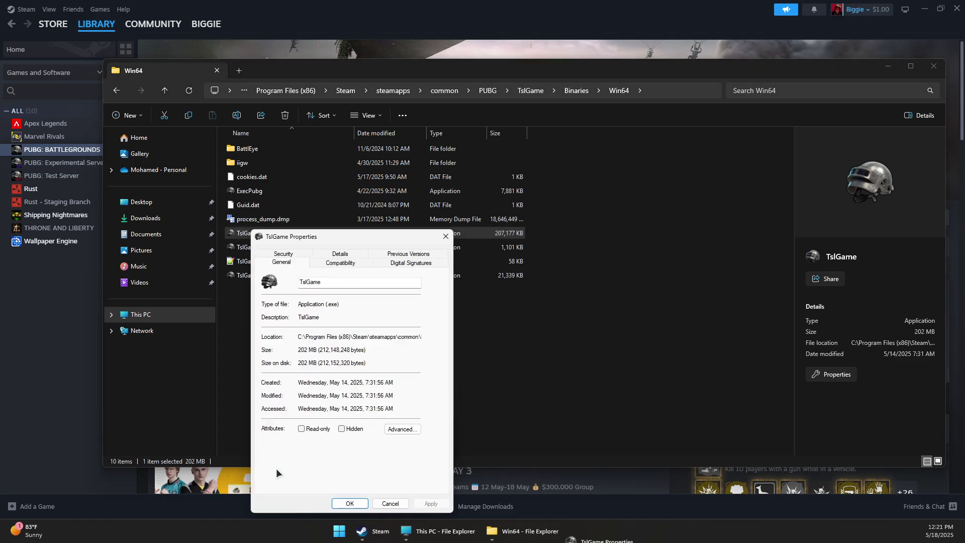
click(345, 265)
drag(314, 241, 476, 187)
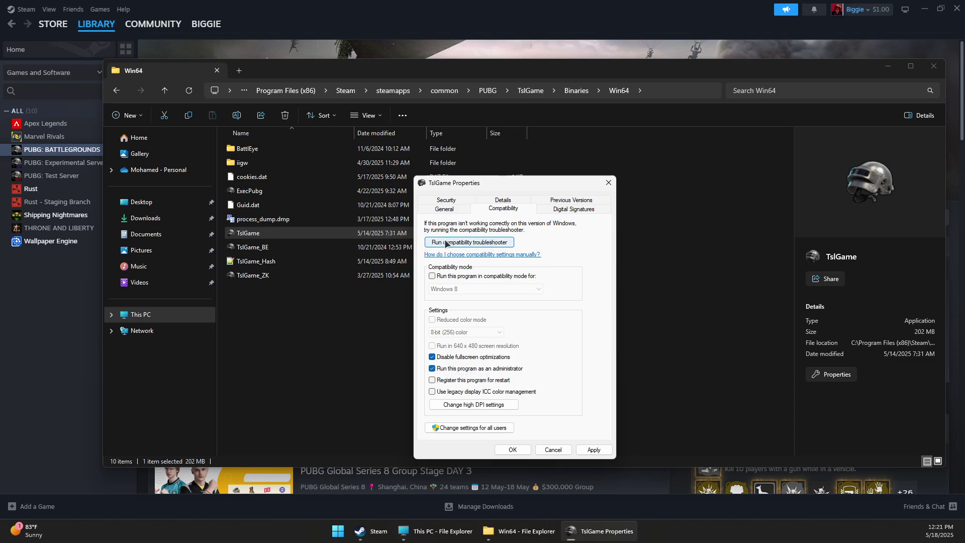
Step: Turn compatibility mode off, set high DPI scaling to Application, and apply the changes
click(433, 276)
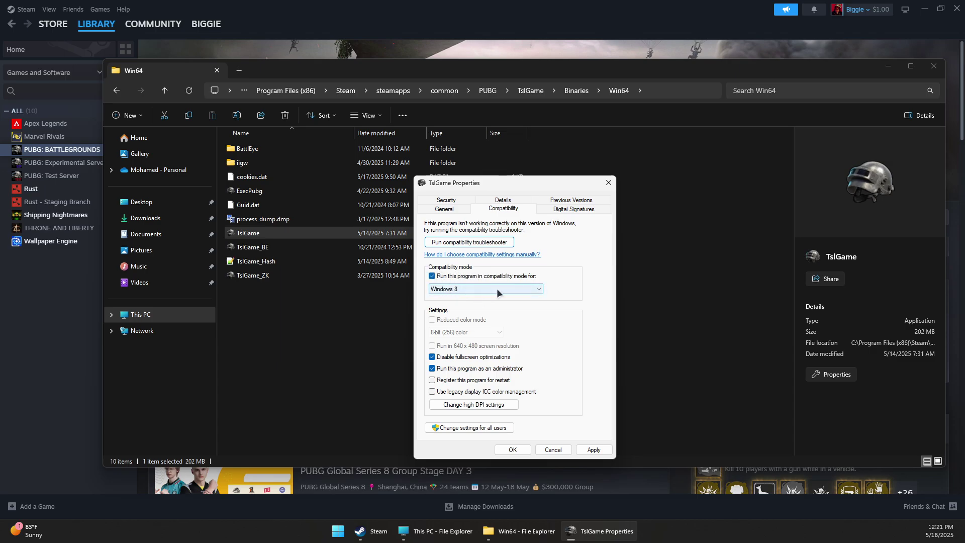
click(432, 290)
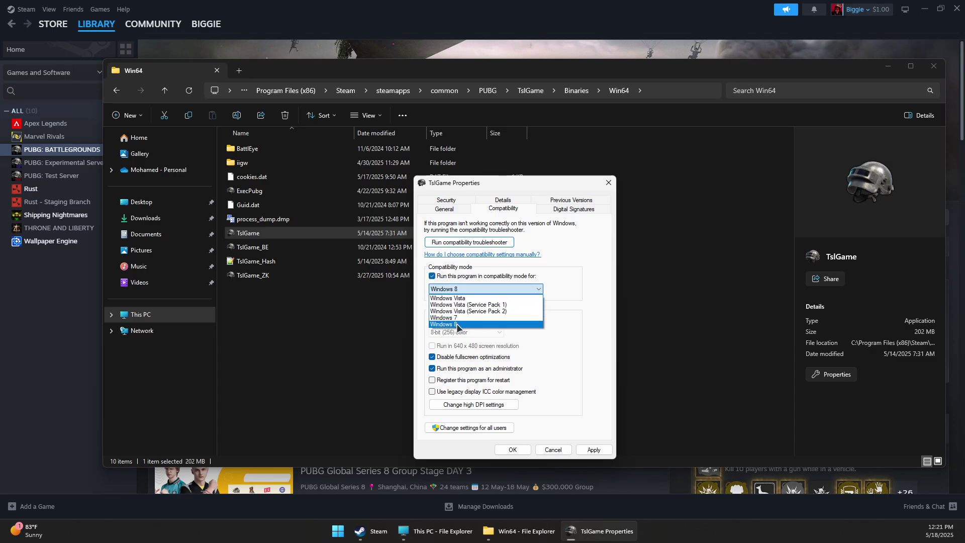
click(432, 276)
click(431, 277)
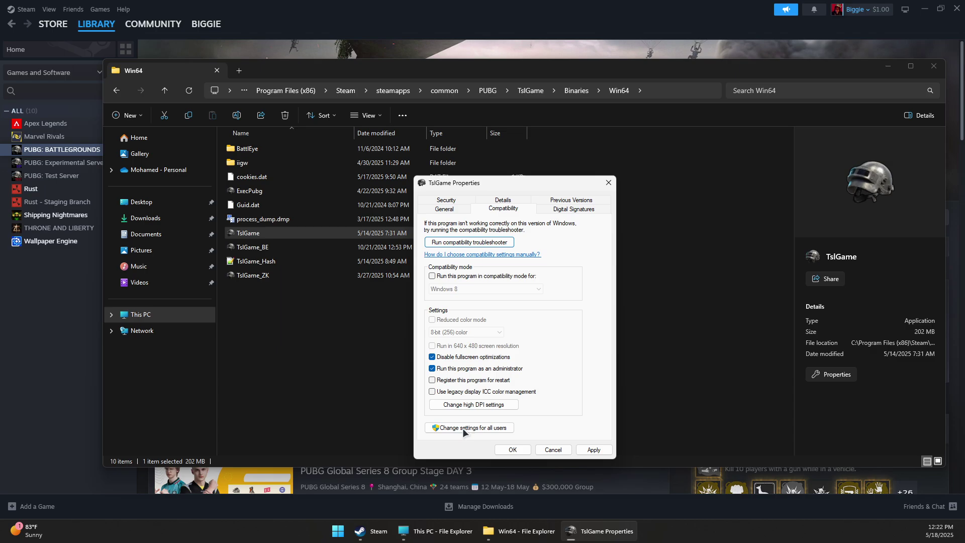
click(475, 405)
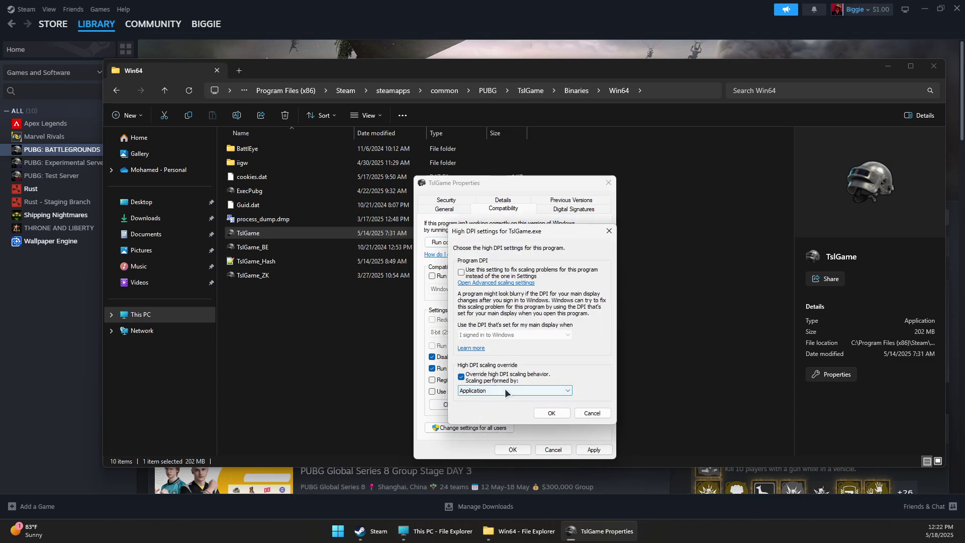
click(539, 415)
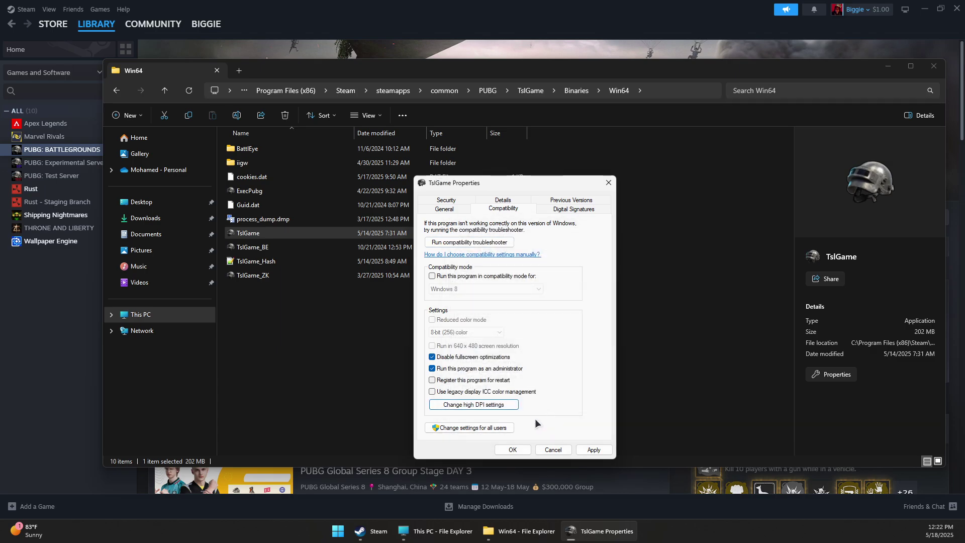
click(594, 450)
click(513, 450)
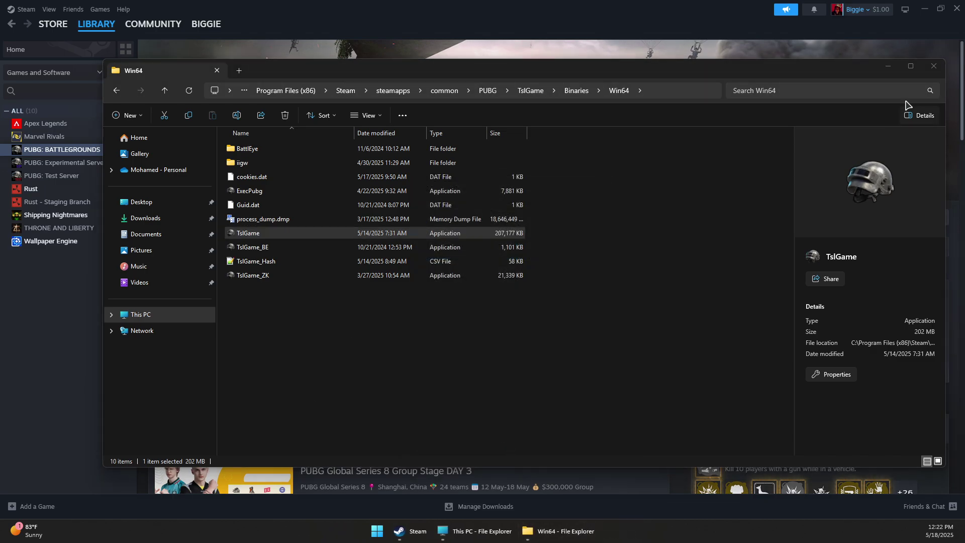
Step: Close the Win64 folder window and minimize Steam to the desktop
click(932, 68)
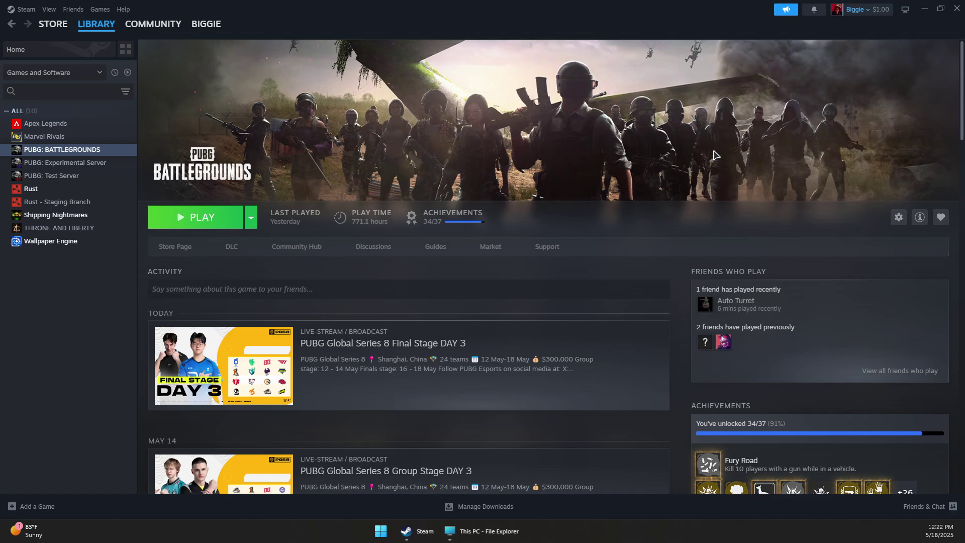
click(925, 8)
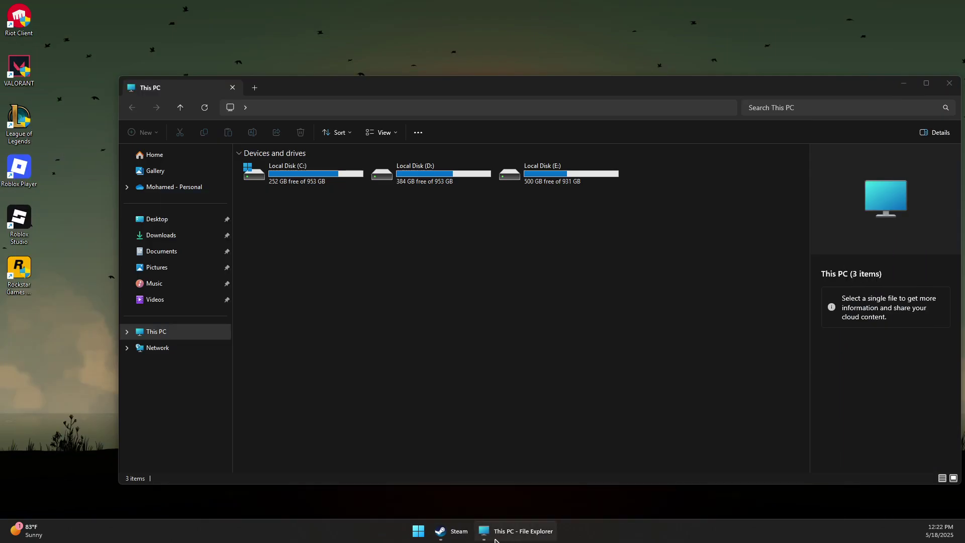
right_click(440, 532)
right_click(437, 523)
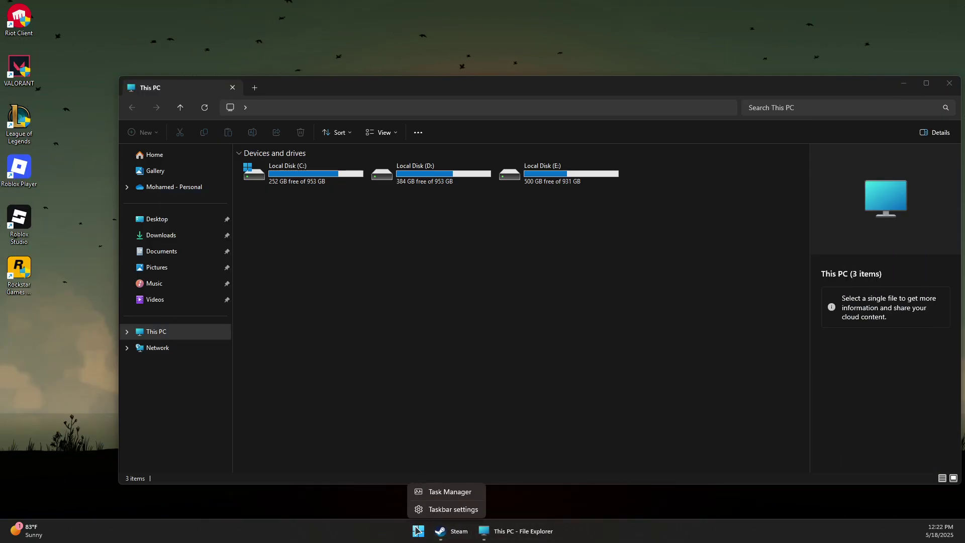
click(373, 532)
Step: Open Windows Settings from the Start quick menu and go to System > Display
right_click(418, 531)
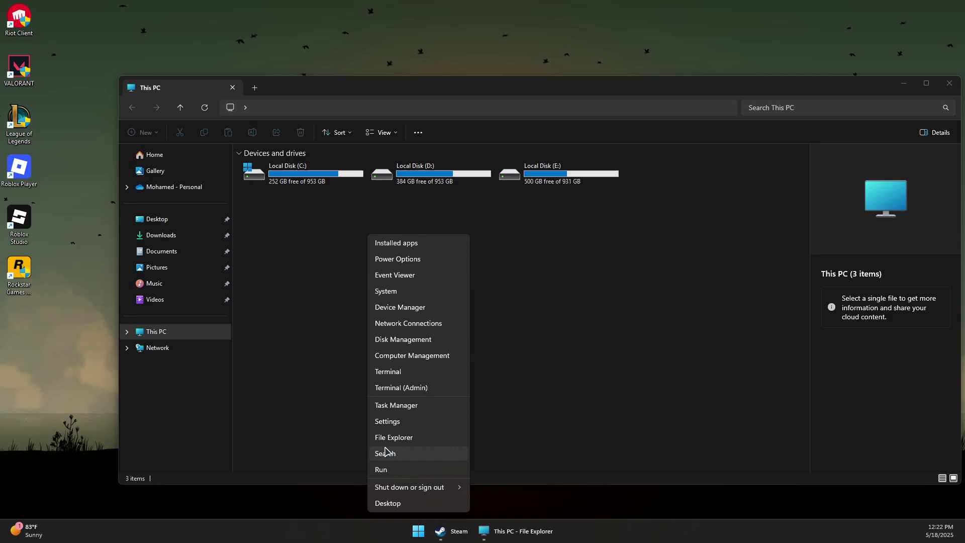
click(397, 421)
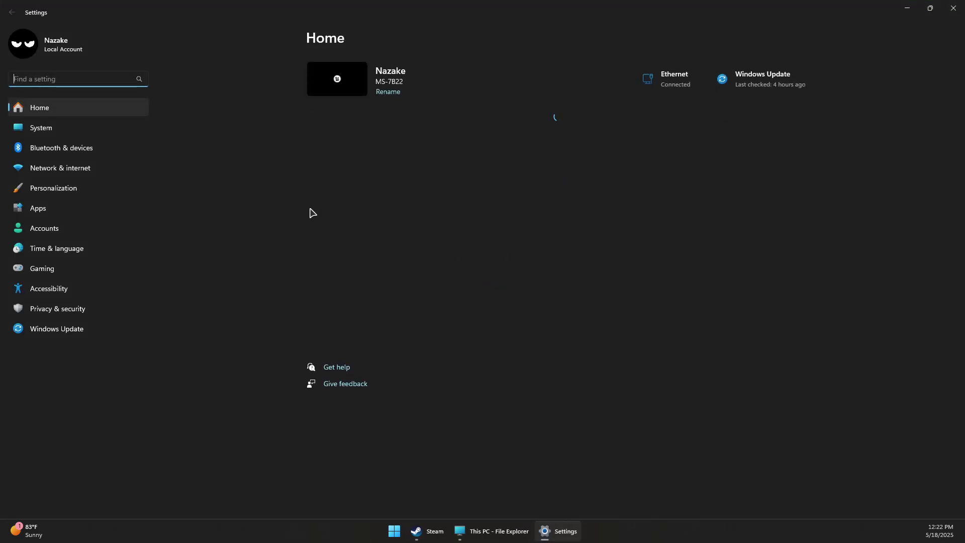
click(46, 132)
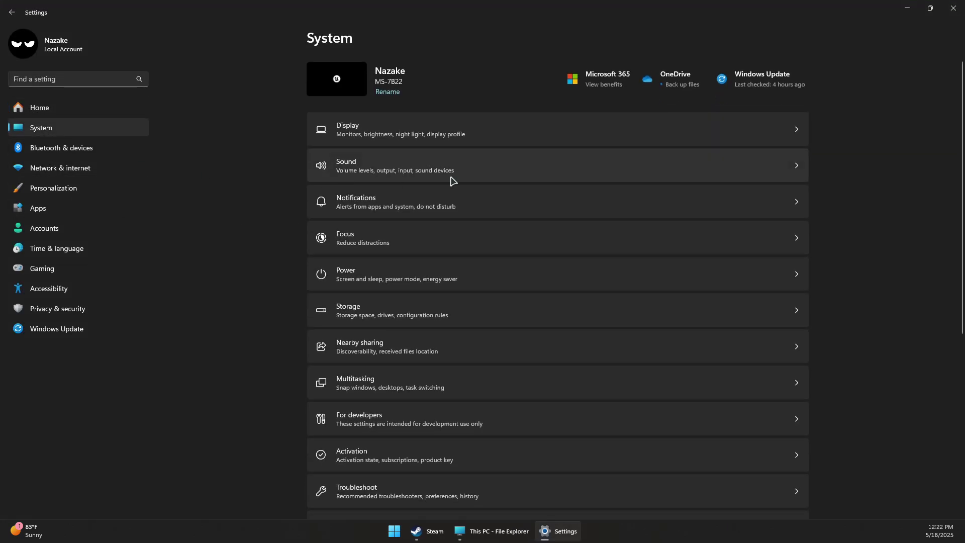
click(362, 127)
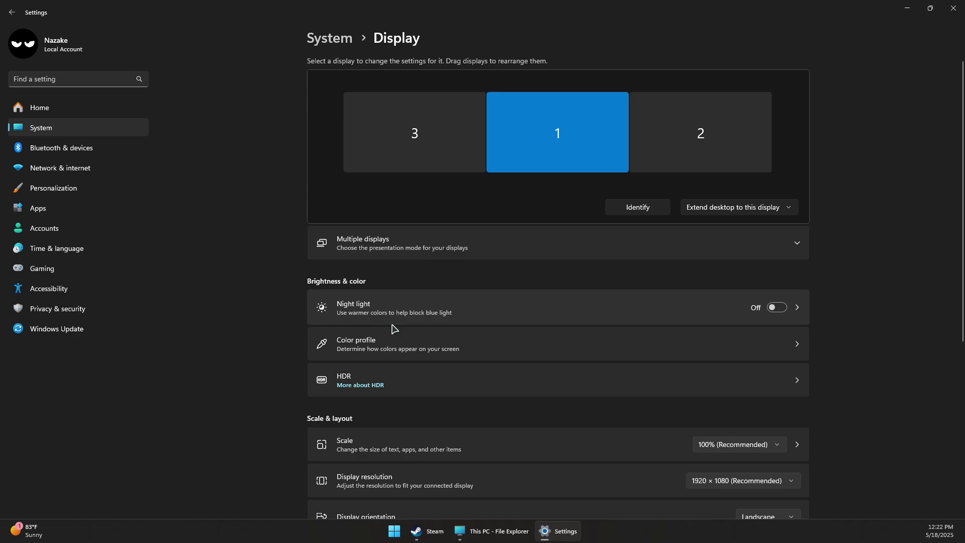
Step: Open the Graphics page from Display's related settings and look through its app list
scroll(399, 365, down, 5)
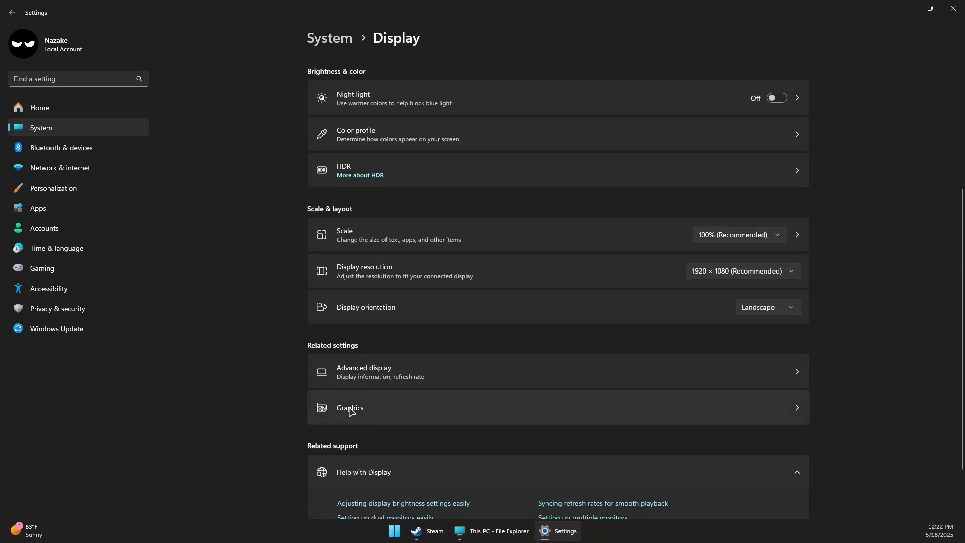
click(350, 409)
scroll(397, 292, down, 2)
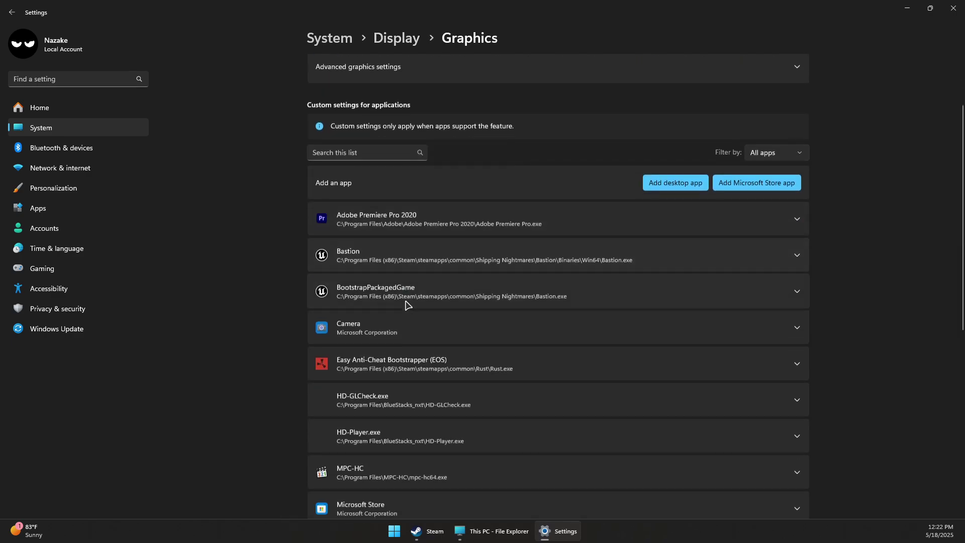
scroll(402, 301, down, 7)
scroll(408, 277, up, 5)
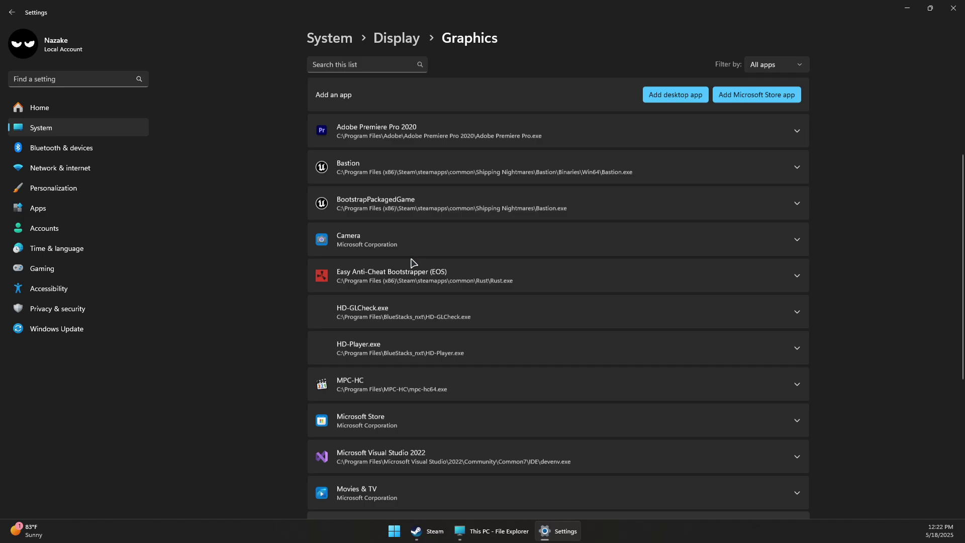
scroll(409, 264, up, 2)
scroll(402, 274, down, 3)
scroll(397, 297, up, 5)
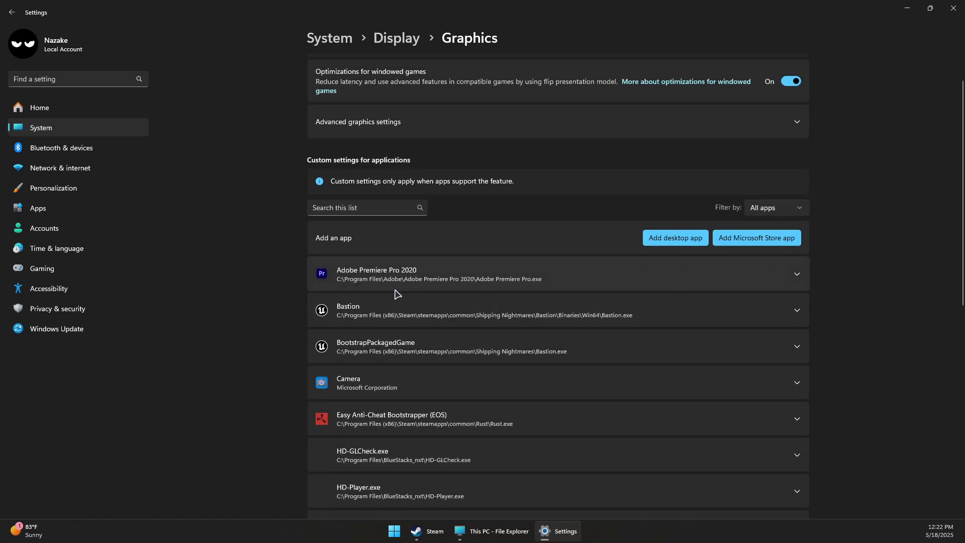
Step: Start adding a desktop app and browse to C:\Program Files (x86)\Steam
click(689, 243)
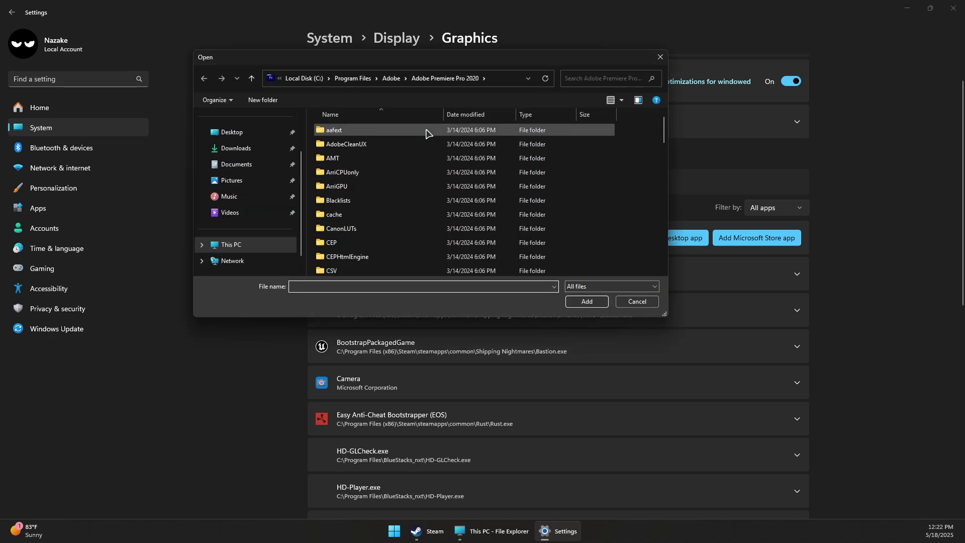
click(254, 245)
double_click(350, 134)
scroll(377, 199, down, 1)
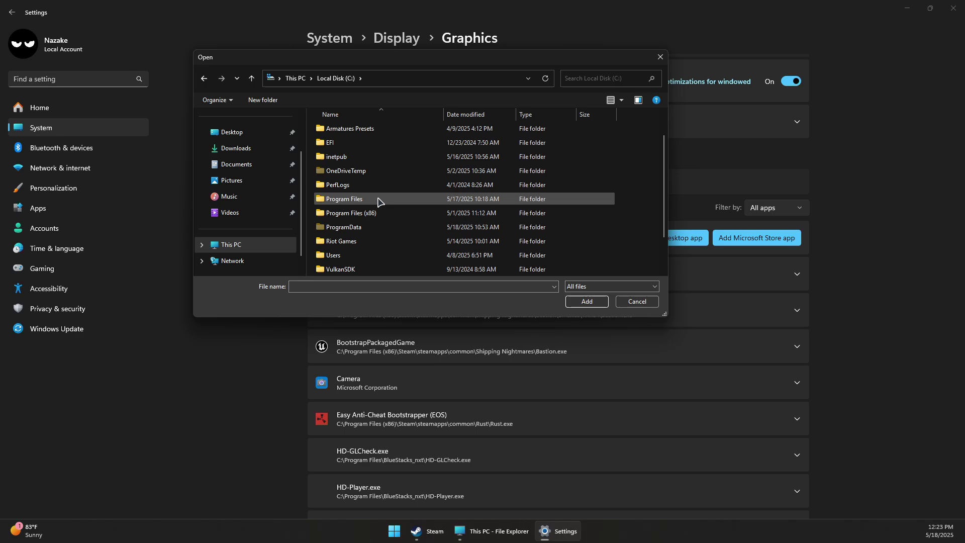
double_click(370, 213)
scroll(367, 215, down, 3)
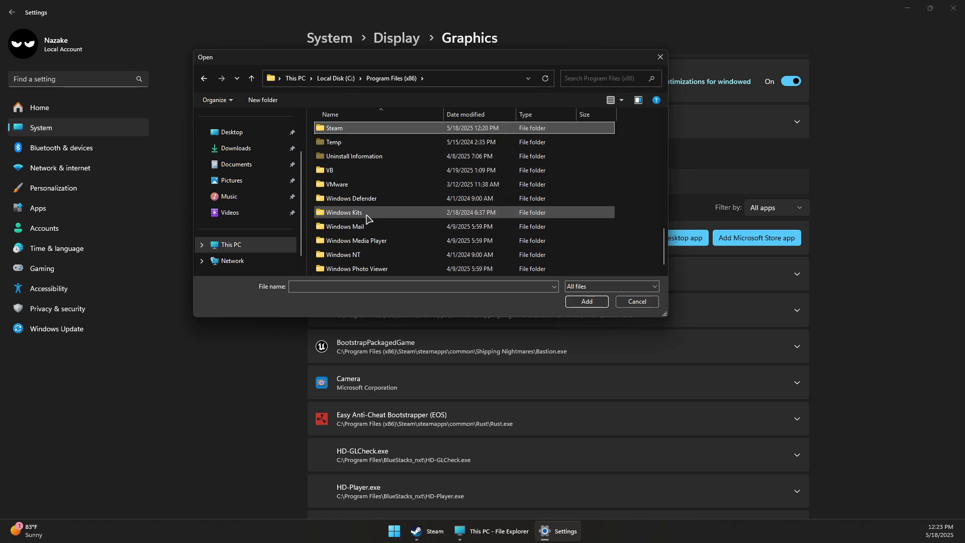
double_click(347, 133)
Step: Navigate into steamapps\common\PUBG\TslGame\Binaries\Win64 and add TslGame to the list
scroll(382, 246, down, 5)
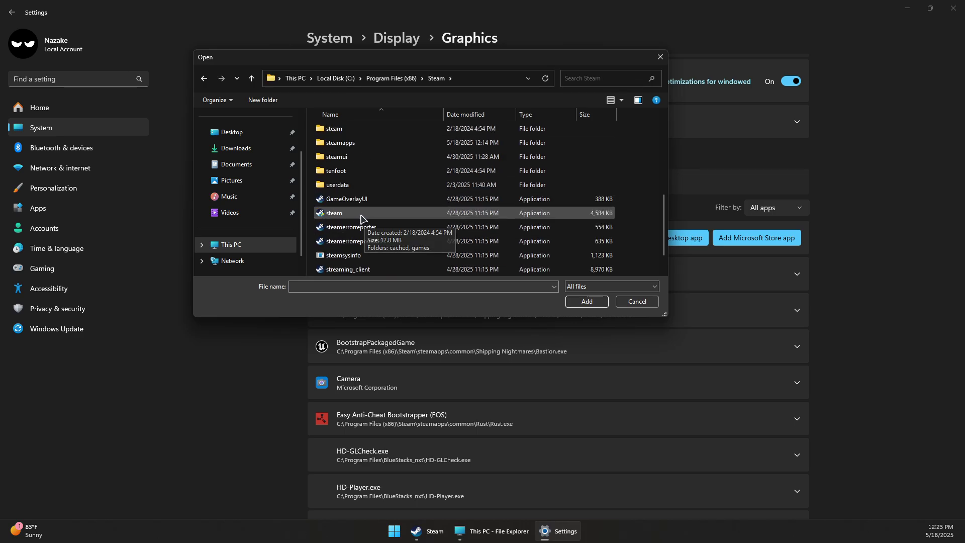
scroll(355, 184, up, 2)
double_click(355, 222)
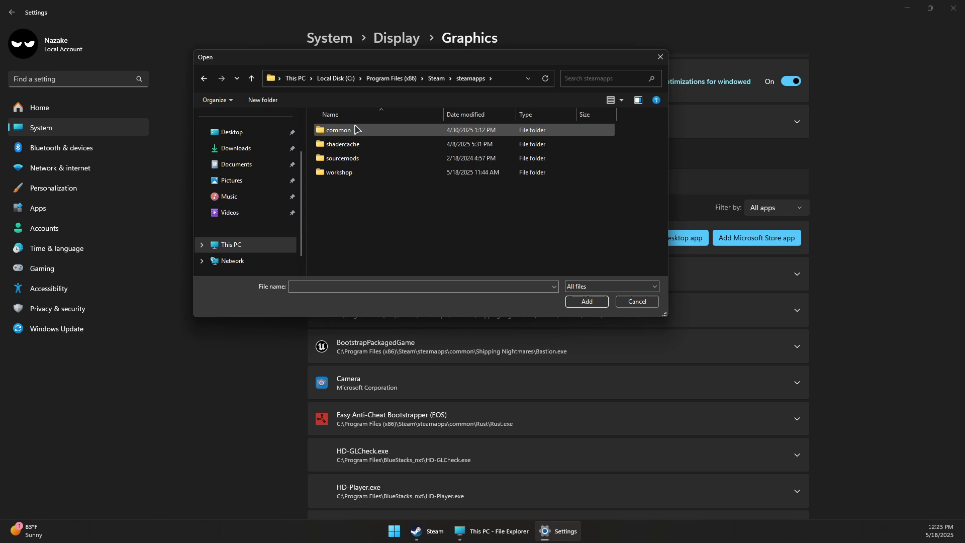
double_click(352, 130)
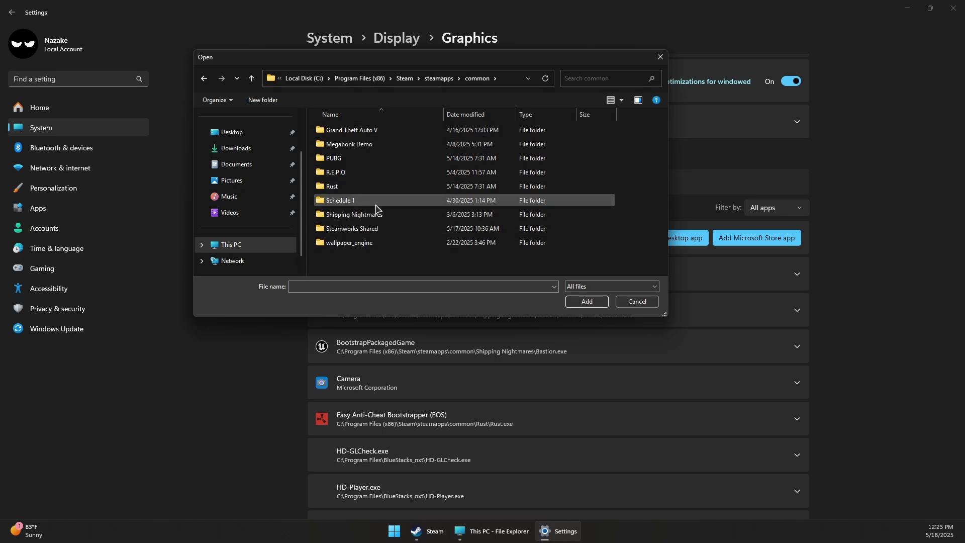
double_click(351, 159)
double_click(340, 144)
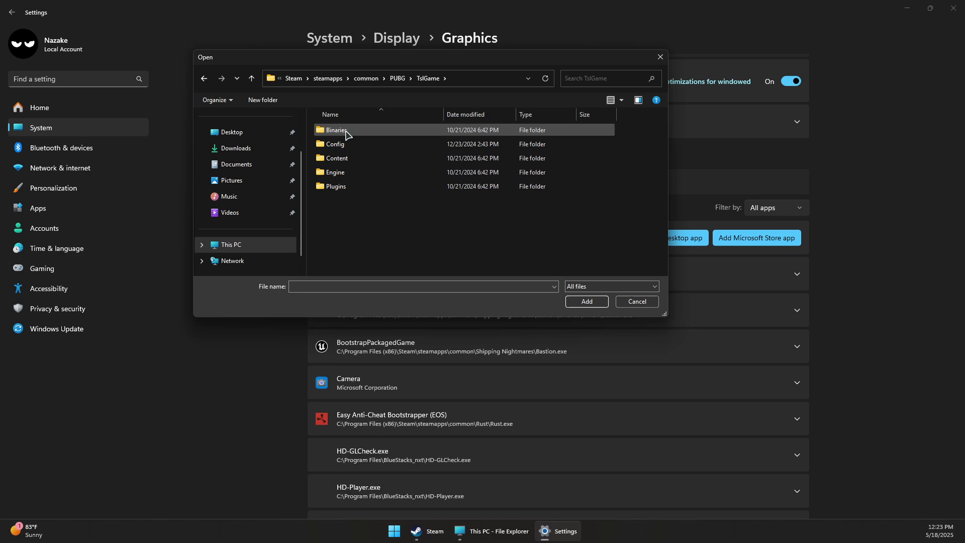
double_click(334, 130)
double_click(343, 145)
click(345, 174)
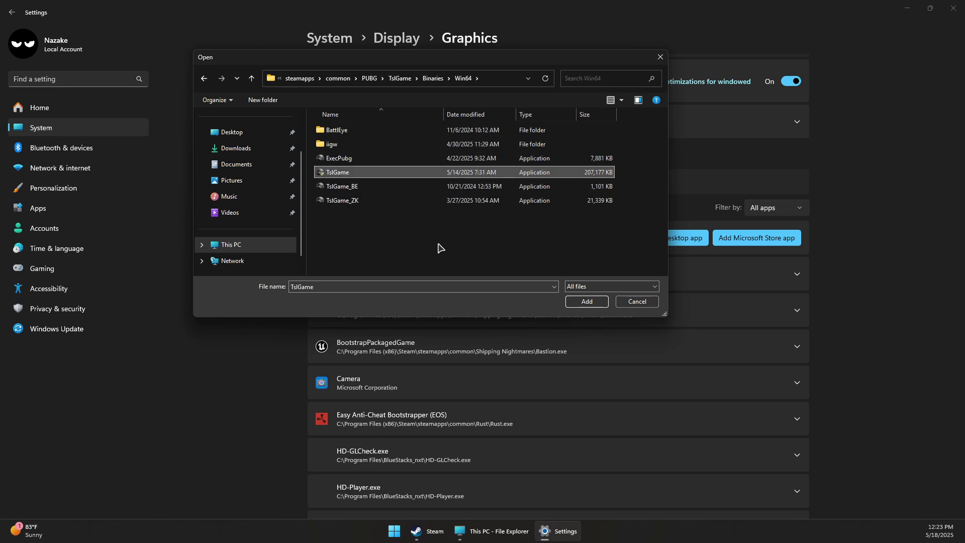
click(584, 301)
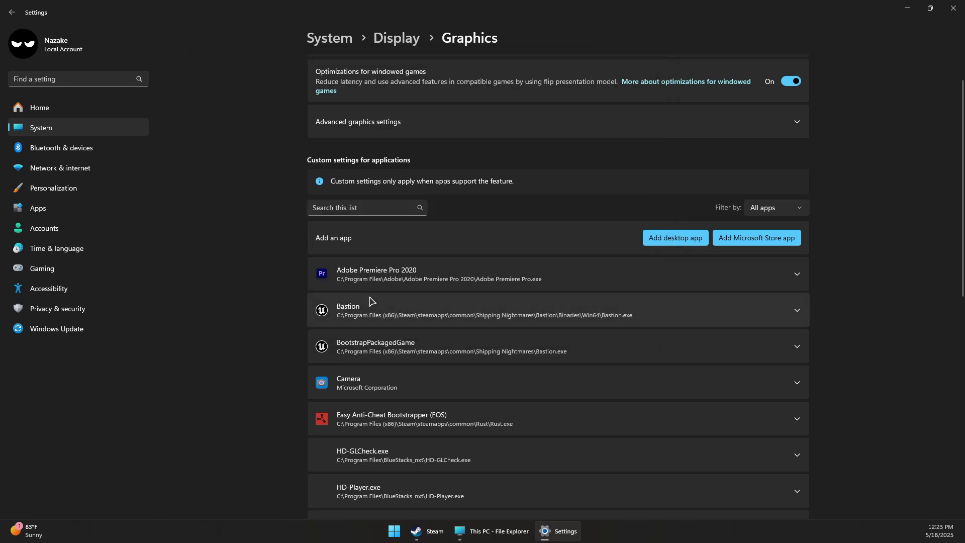
Step: Set TslGame's GPU preference to High Performance (NVIDIA GeForce RTX 2080), windowed-game optimizations off
scroll(452, 322, down, 8)
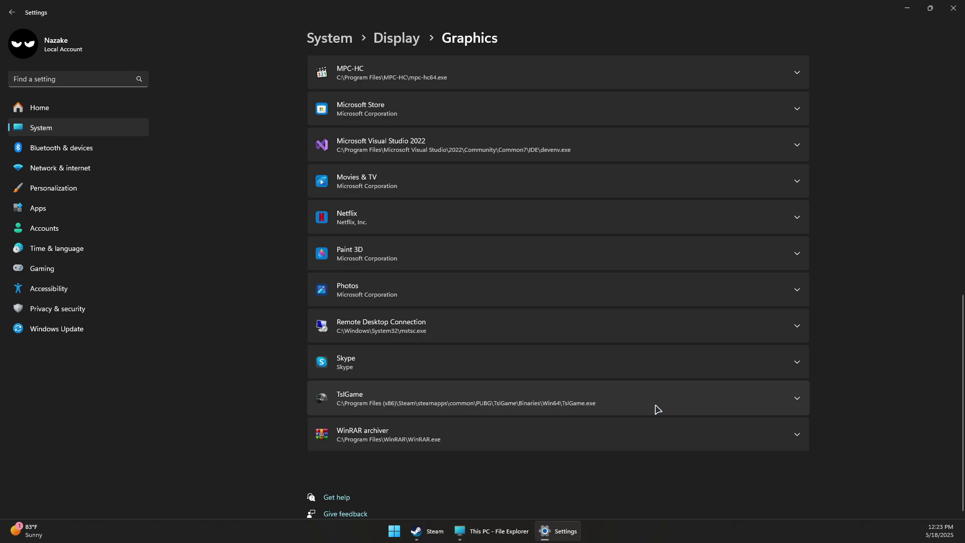
click(797, 399)
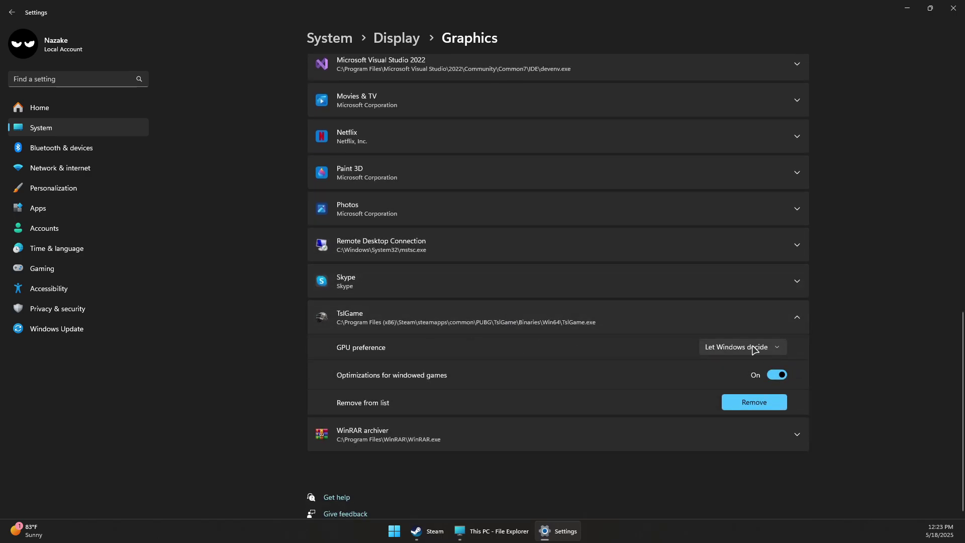
click(754, 349)
click(749, 391)
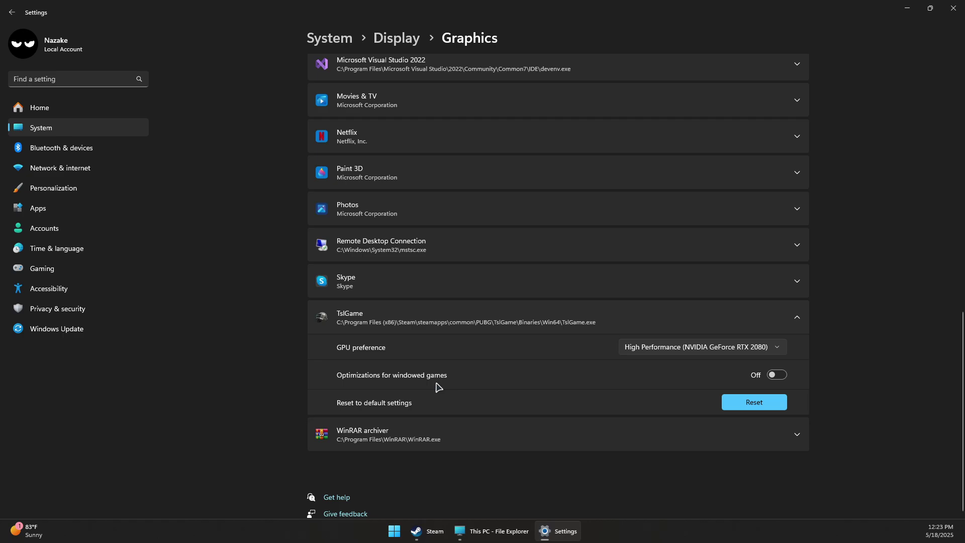
scroll(502, 311, up, 10)
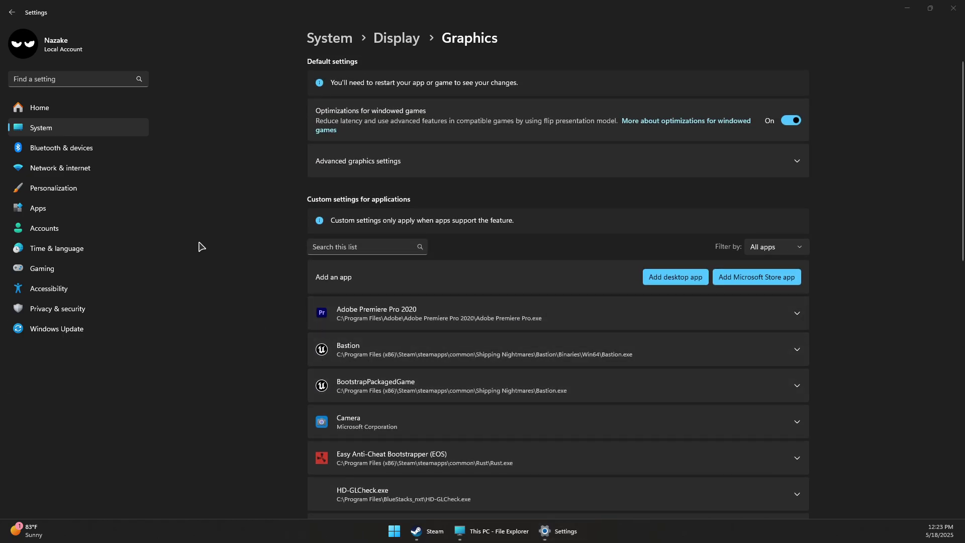
Step: Search 'game mode' in Settings, confirm Game Mode is On, and close Settings
click(57, 81)
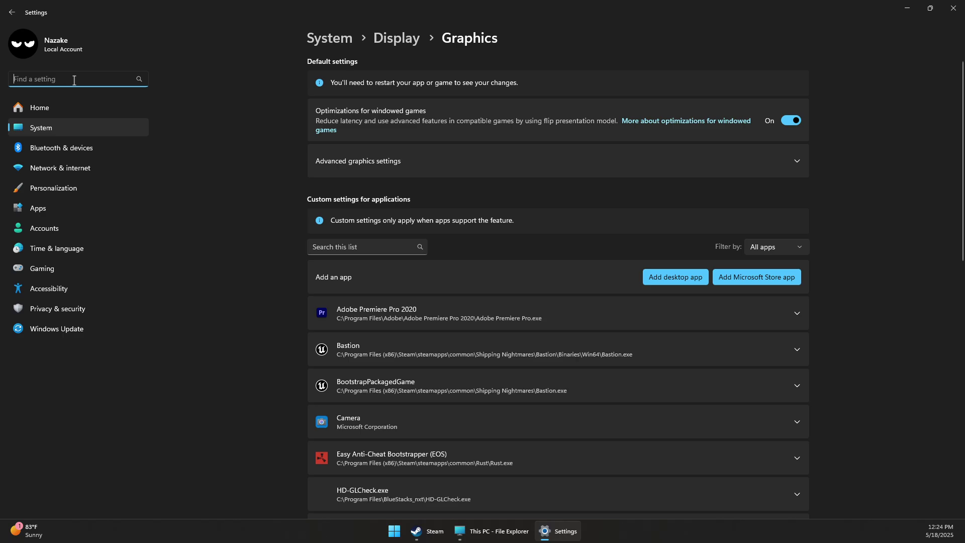
text(game mode)
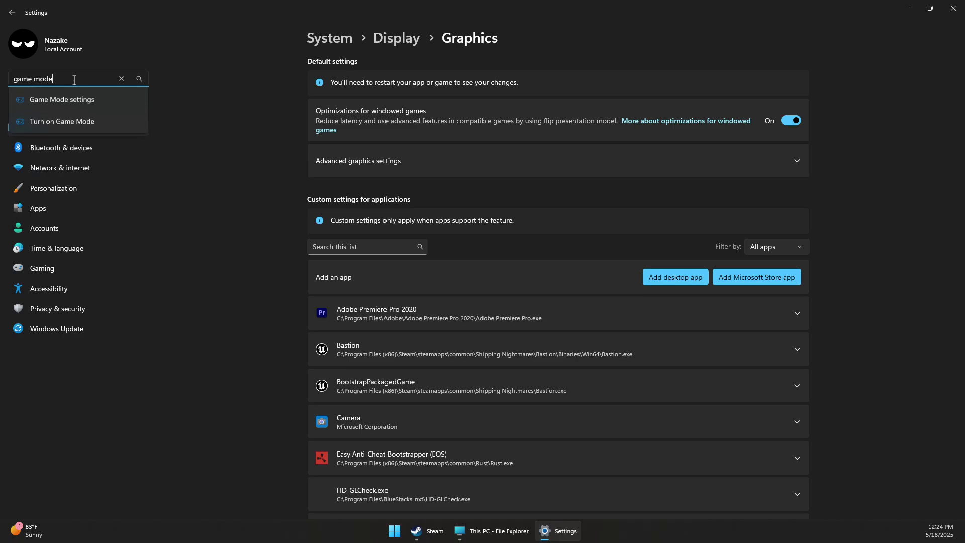
click(86, 103)
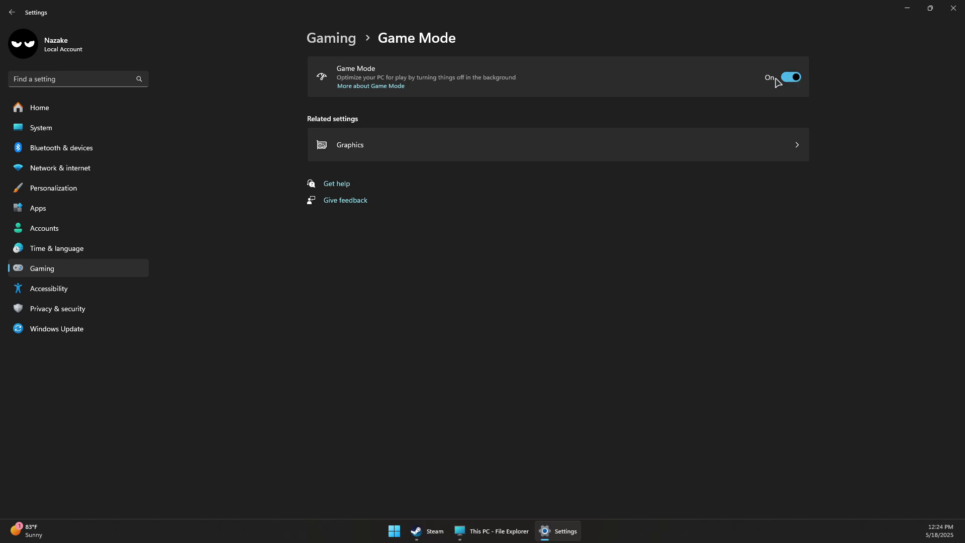
click(953, 8)
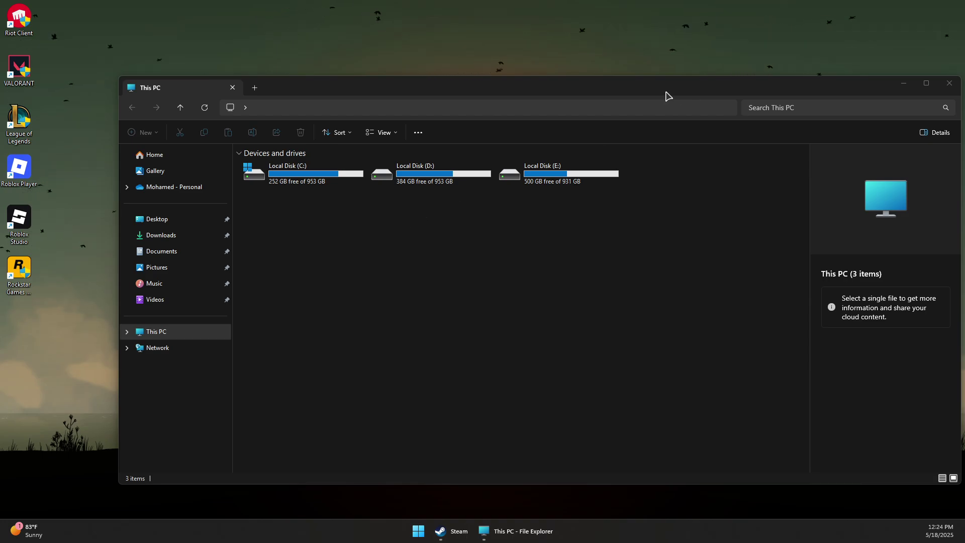
Step: Close File Explorer and confirm in NVIDIA App that Game Ready Driver 576.40 is up to date
drag(667, 96, 612, 75)
click(895, 65)
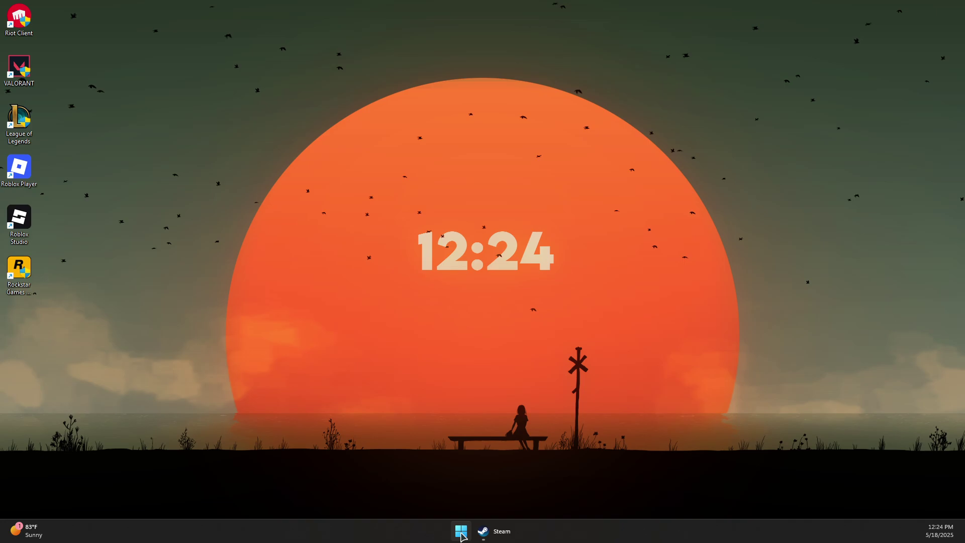
click(462, 533)
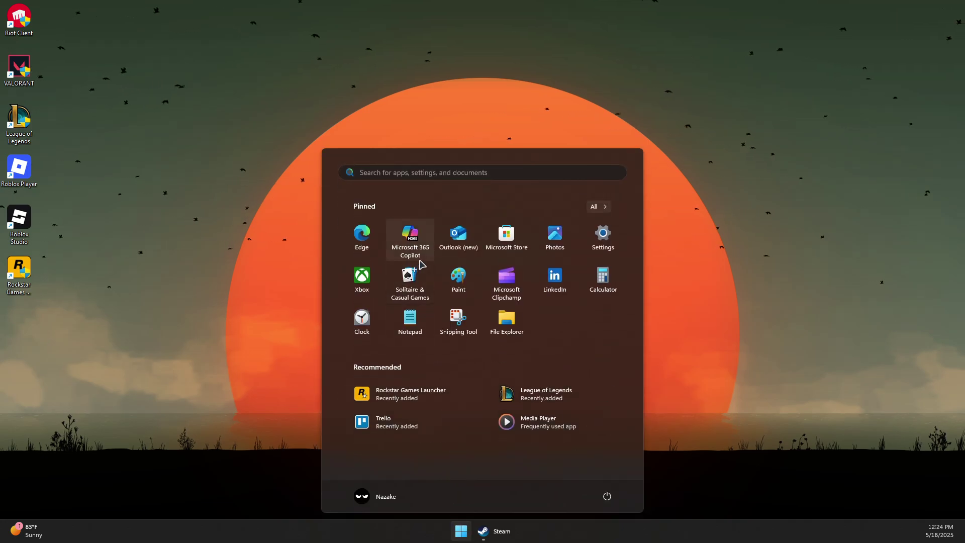
text(nvi)
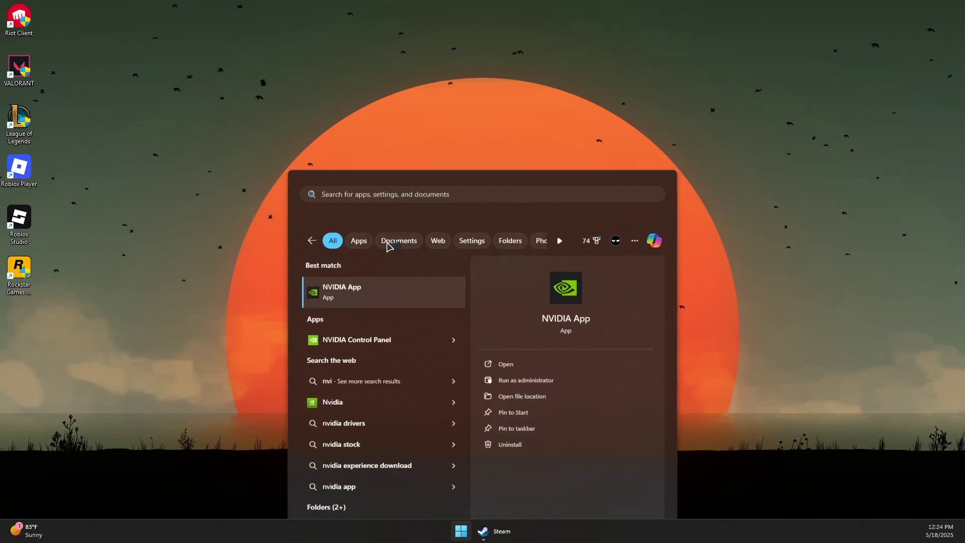
key(Return)
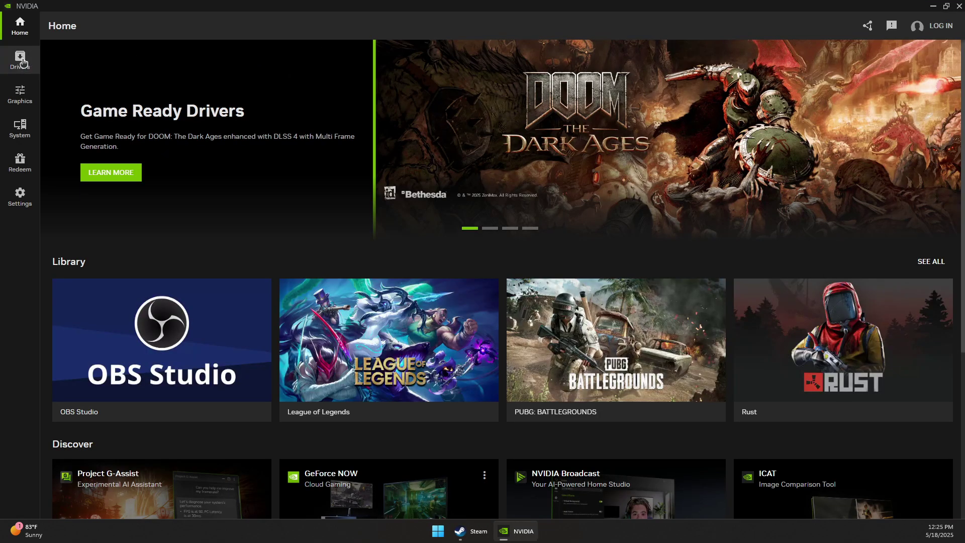
click(19, 63)
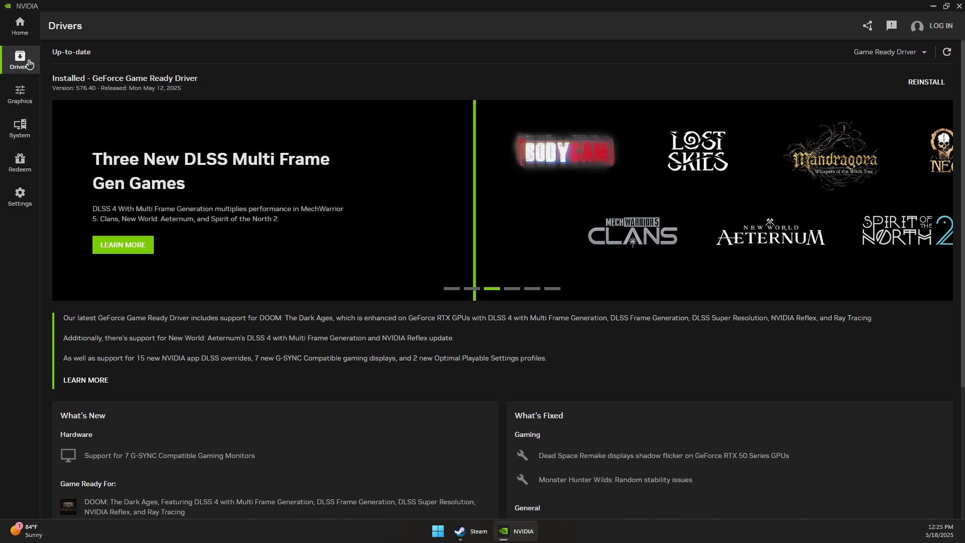
click(960, 7)
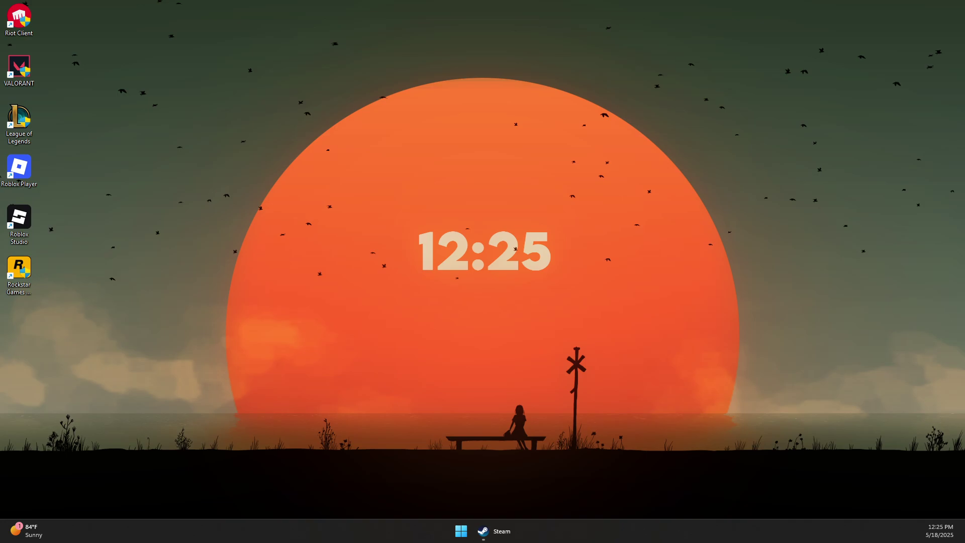
Step: Open Windows Security from Settings by searching 'defender'
click(461, 531)
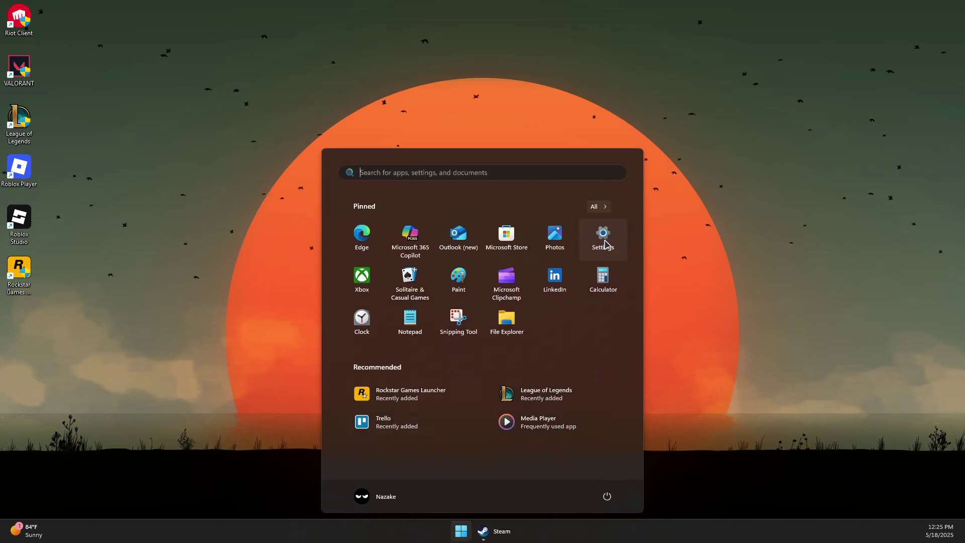
click(603, 239)
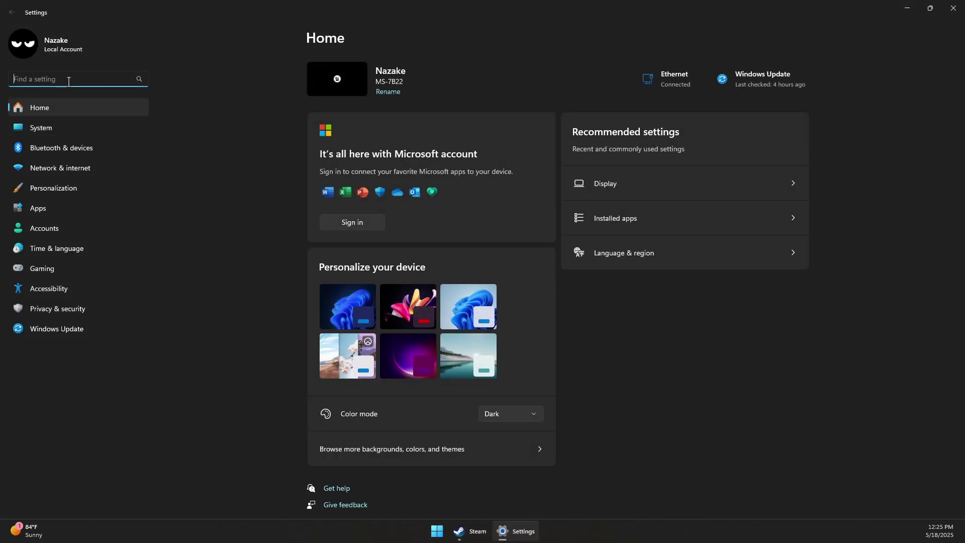
text(defender)
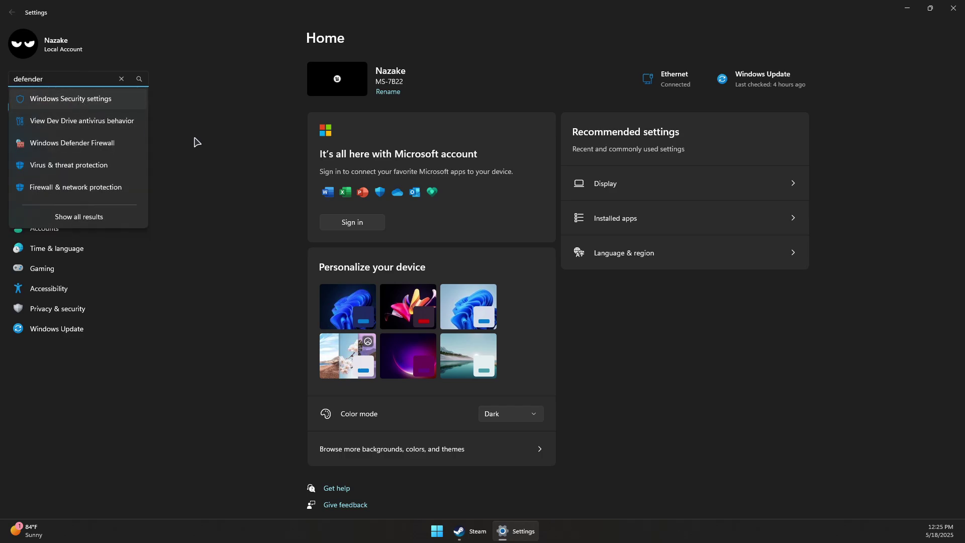
key(Return)
Step: Turn off Real-time protection under Virus & threat protection settings and minimize Windows Security
click(359, 155)
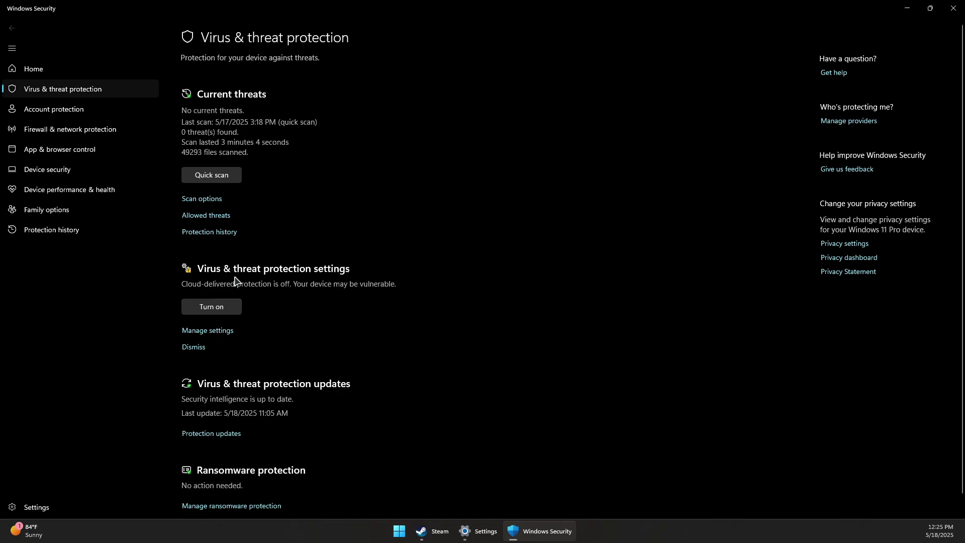
click(215, 331)
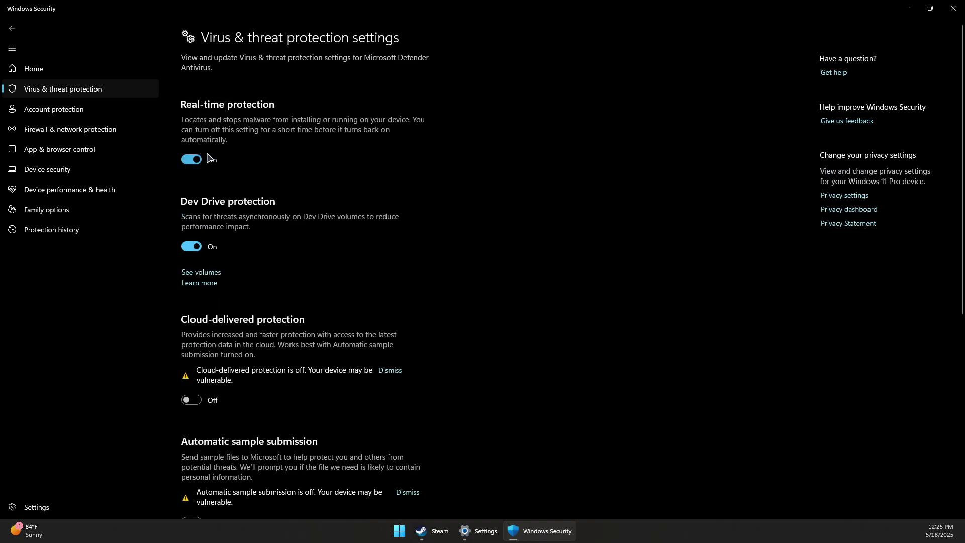
click(192, 160)
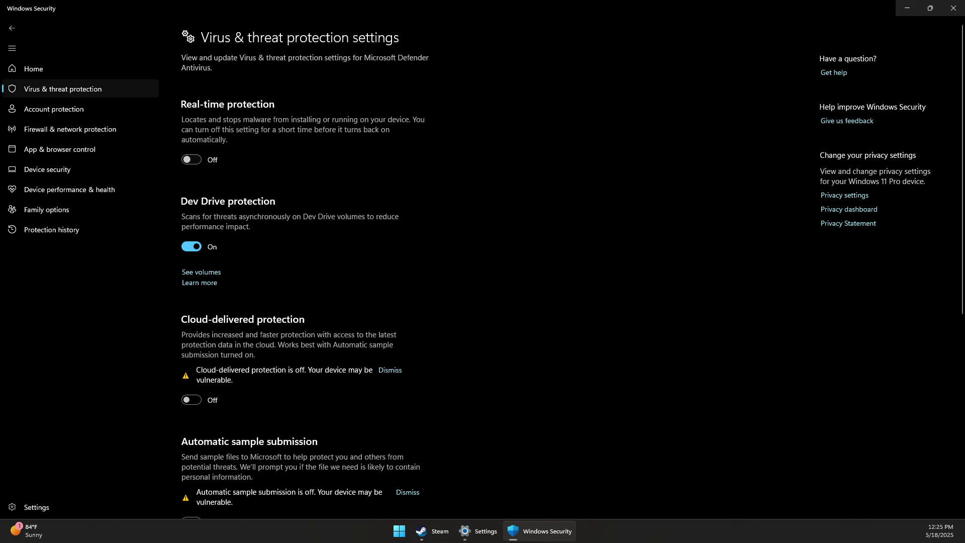
click(907, 8)
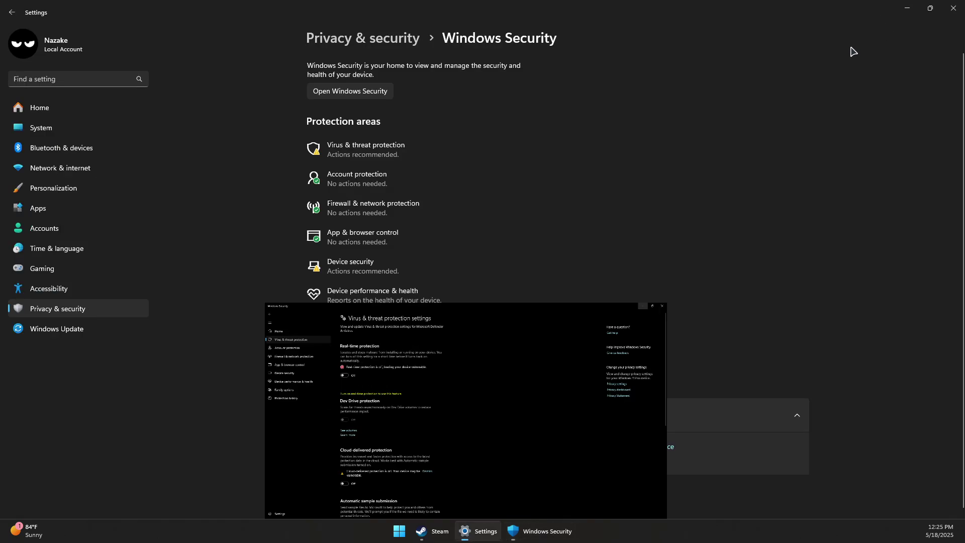
Step: Minimize the Settings window to leave only the desktop showing
click(909, 7)
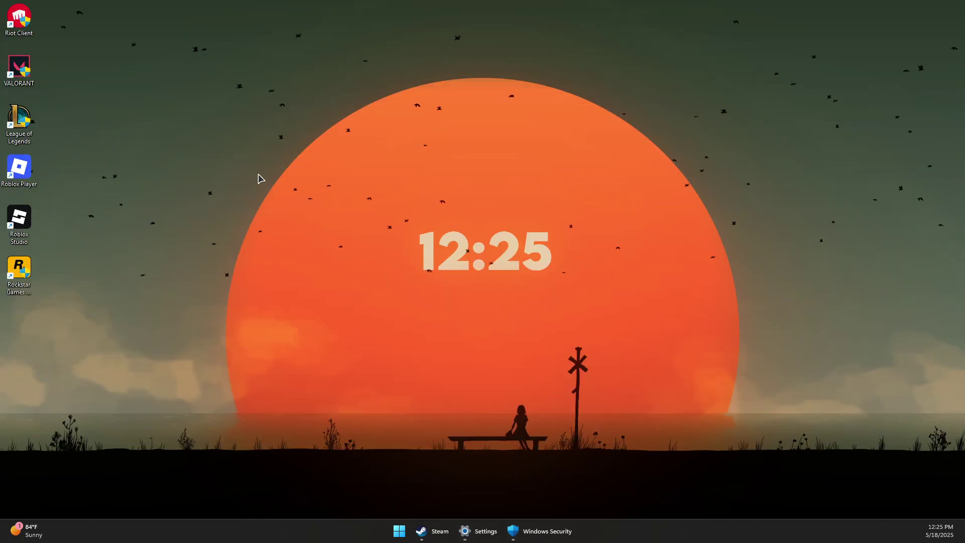